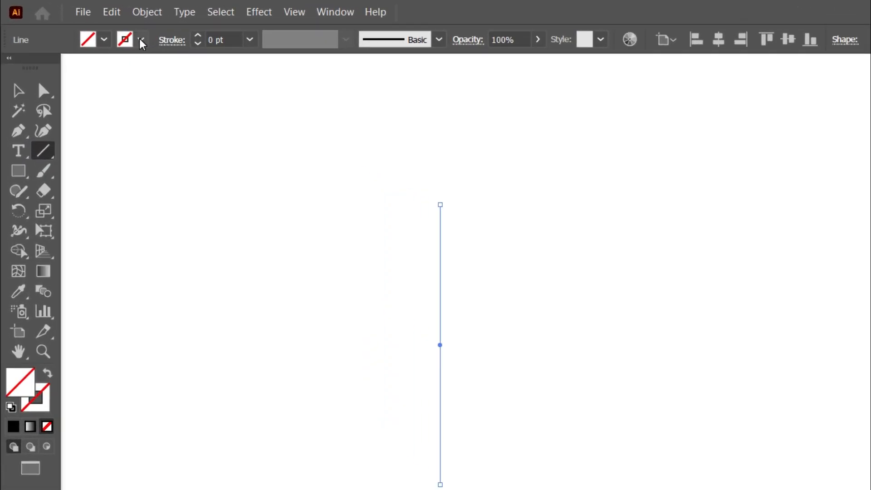
Apply a black stroke to the vertical line and deselect it
{"action": "left_click", "coordinate": [48, 69]}
{"action": "left_click", "coordinate": [326, 228]}
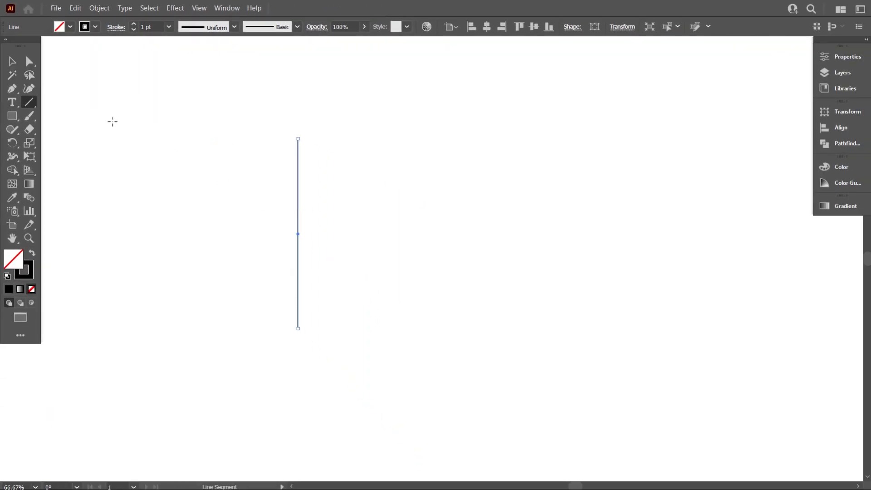
{"action": "left_click", "coordinate": [19, 67]}
{"action": "left_click", "coordinate": [183, 130]}
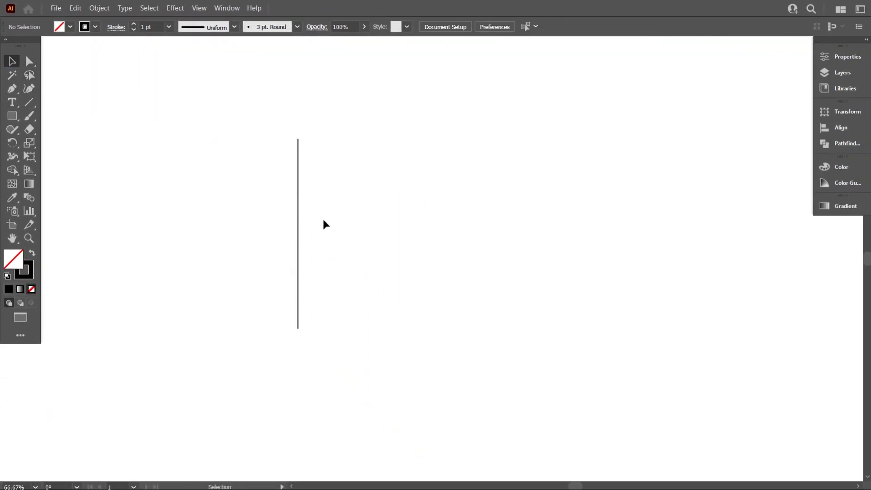
Duplicate the vertical line a short distance to its right and repeat the copy to make a row of ten evenly spaced lines
{"action": "left_click_drag", "start_coordinate": [372, 246], "coordinate": [291, 202]}
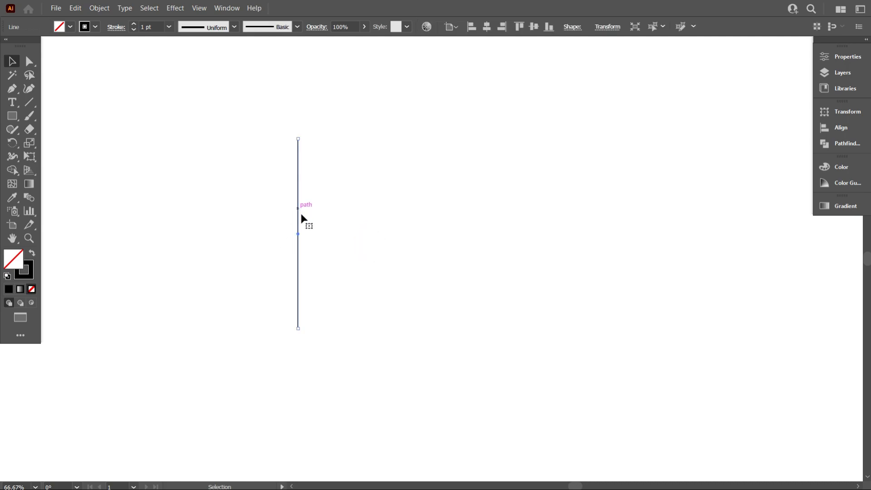
{"action": "left_click_drag", "start_coordinate": [299, 210], "coordinate": [307, 213]}
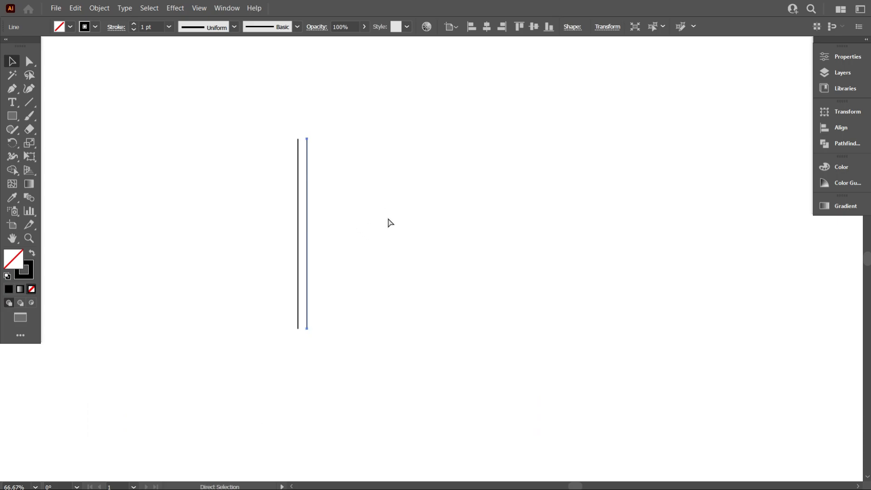
{"action": "key", "text": "ctrl+d"}
{"action": "key", "text": "ctrl+d"}
{"action": "key", "text": "ctrl+d"}
{"action": "key", "text": "ctrl+d"}
{"action": "key", "text": "ctrl+d"}
{"action": "key", "text": "ctrl+d"}
{"action": "key", "text": "ctrl+d"}
{"action": "key", "text": "ctrl+d"}
{"action": "left_click", "coordinate": [468, 235]}
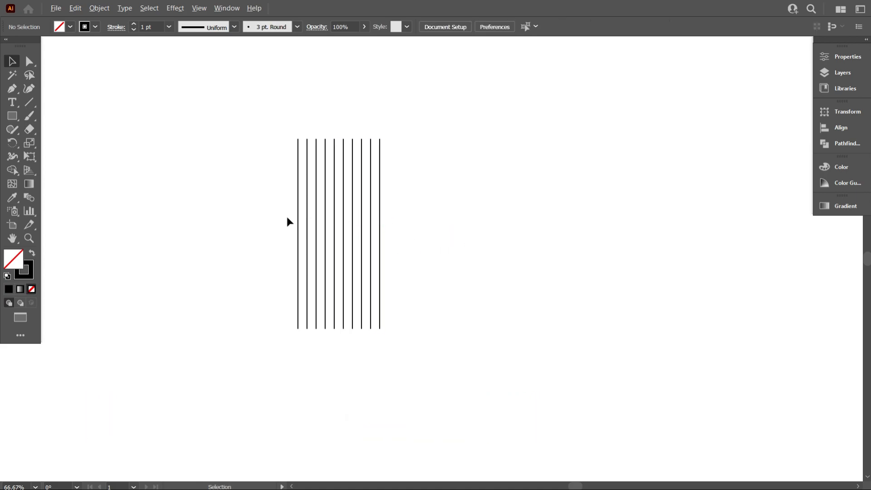
Group all ten vertical lines into one object
{"action": "scroll", "coordinate": [292, 222], "scroll_direction": "up", "scroll_amount": 1, "text": "alt"}
{"action": "scroll", "coordinate": [341, 224], "scroll_direction": "up", "scroll_amount": 1}
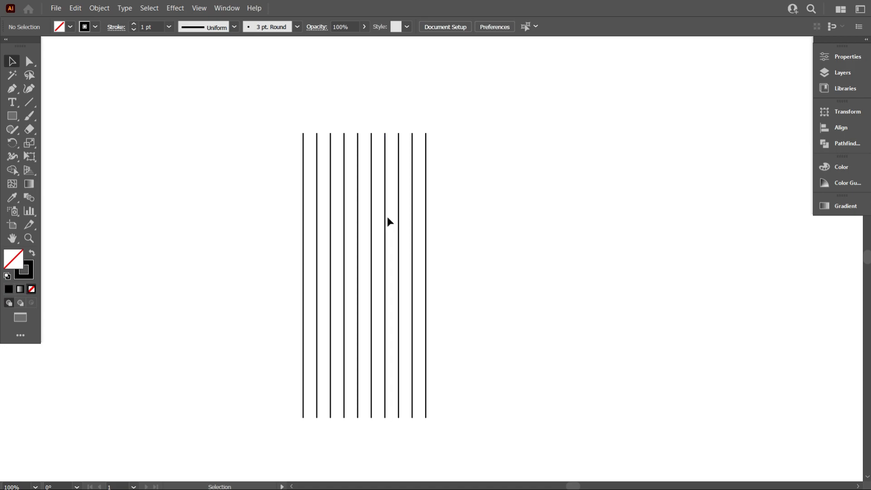
{"action": "left_click_drag", "start_coordinate": [207, 196], "coordinate": [500, 263]}
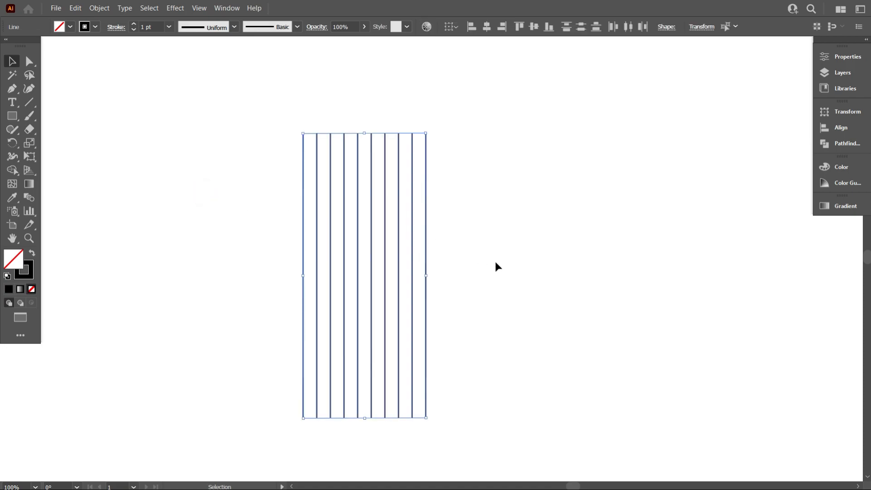
{"action": "scroll", "coordinate": [443, 258], "scroll_direction": "down", "scroll_amount": 1}
{"action": "scroll", "coordinate": [443, 257], "scroll_direction": "down", "scroll_amount": 1}
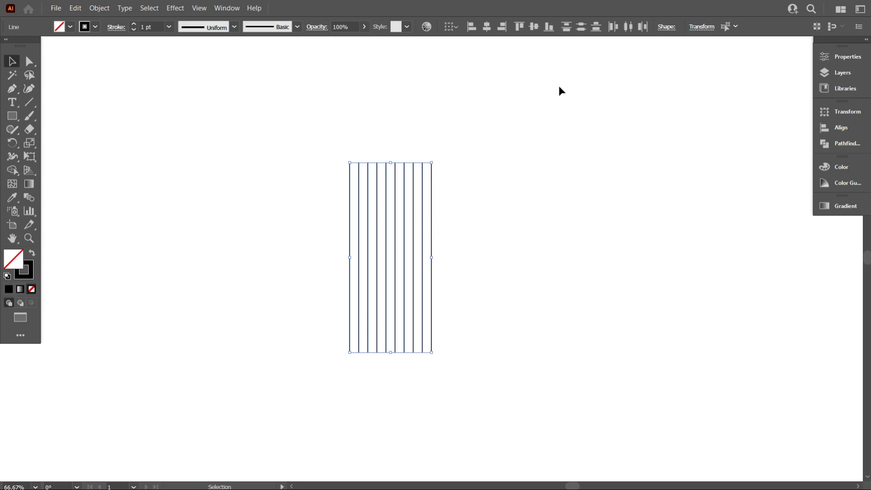
{"action": "left_click", "coordinate": [552, 30]}
{"action": "right_click", "coordinate": [459, 169]}
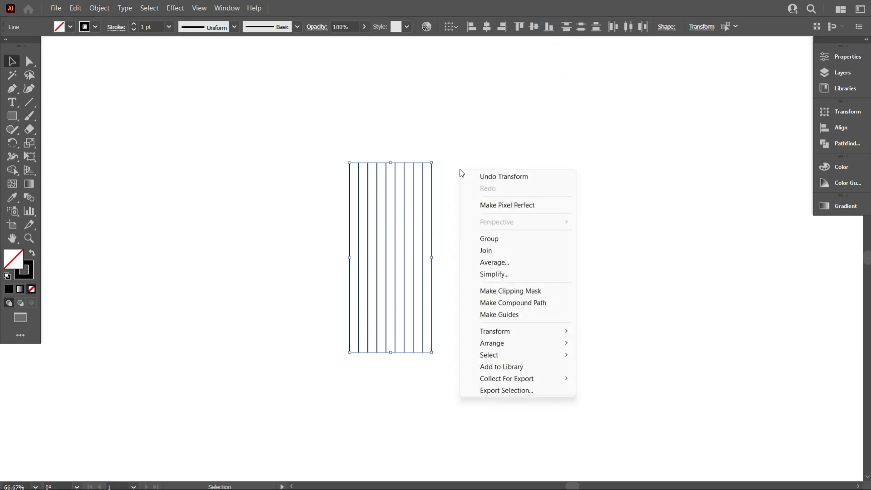
{"action": "left_click", "coordinate": [490, 236]}
{"action": "left_click", "coordinate": [490, 237]}
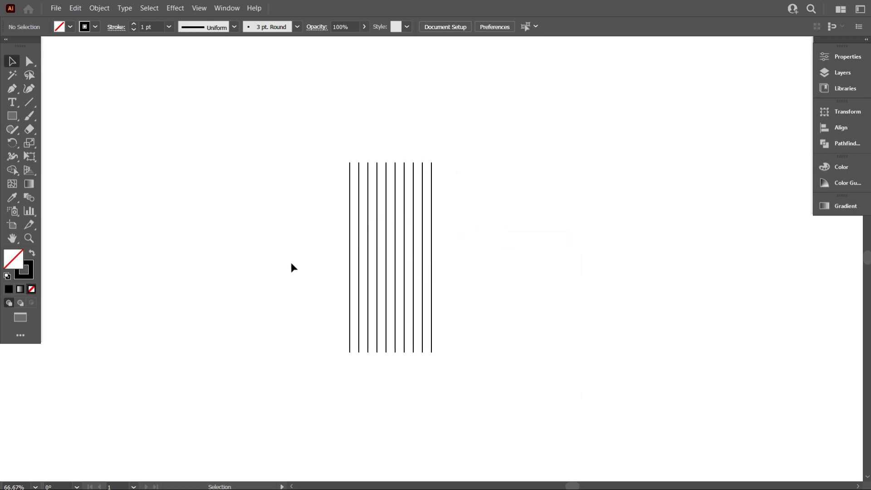
Draw a triangle with the Polygon tool set to 3 sides and place it to the left of the line group
{"action": "key", "text": "alt"}
{"action": "left_click", "coordinate": [13, 116]}
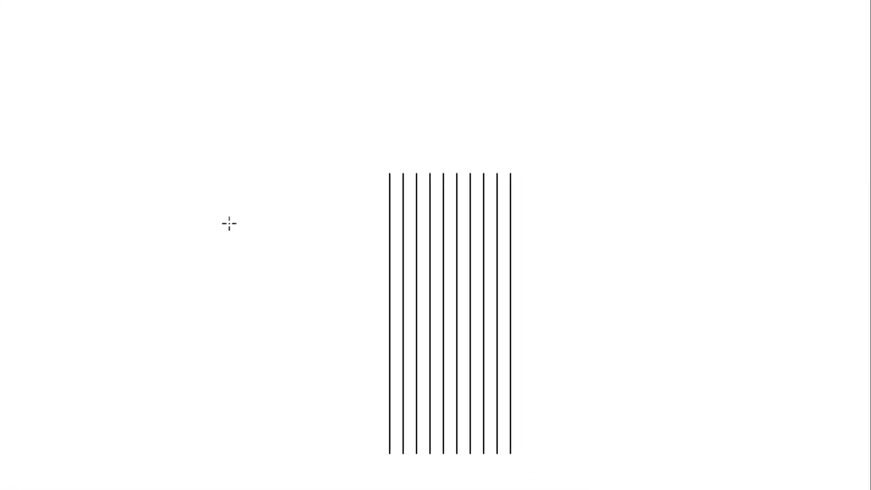
{"action": "left_click", "coordinate": [229, 223]}
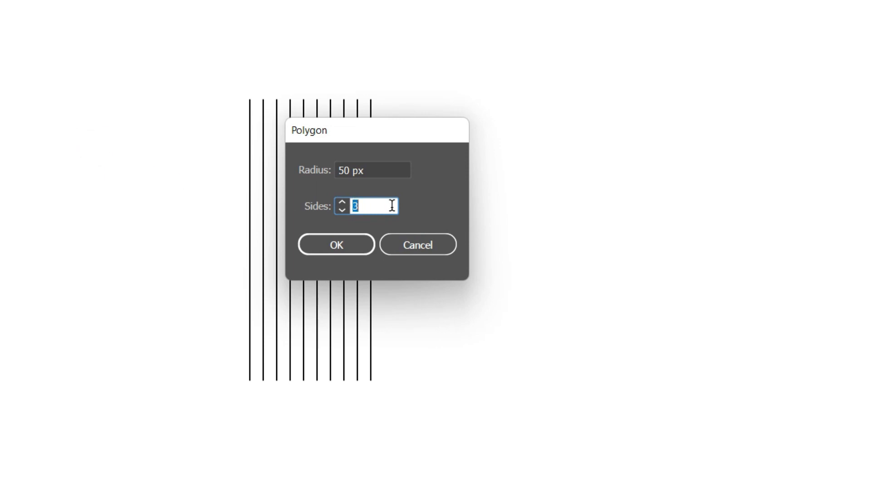
{"action": "left_click", "coordinate": [348, 244]}
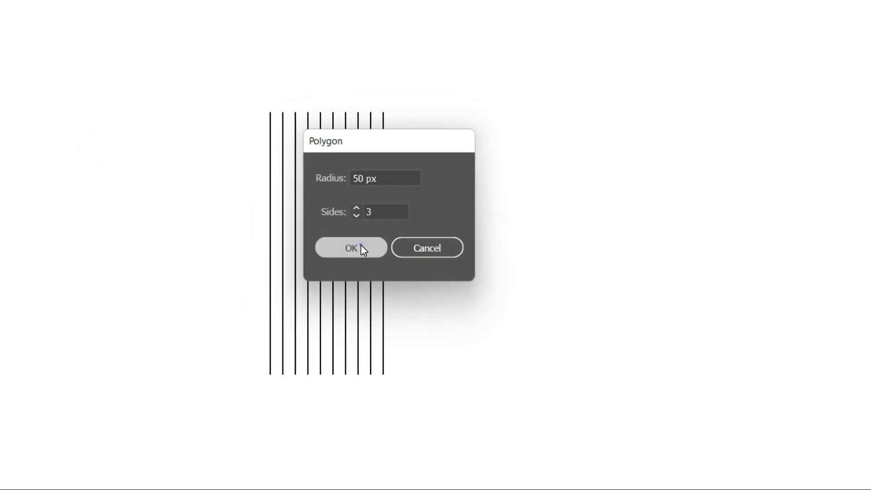
{"action": "left_click_drag", "start_coordinate": [268, 212], "coordinate": [345, 264]}
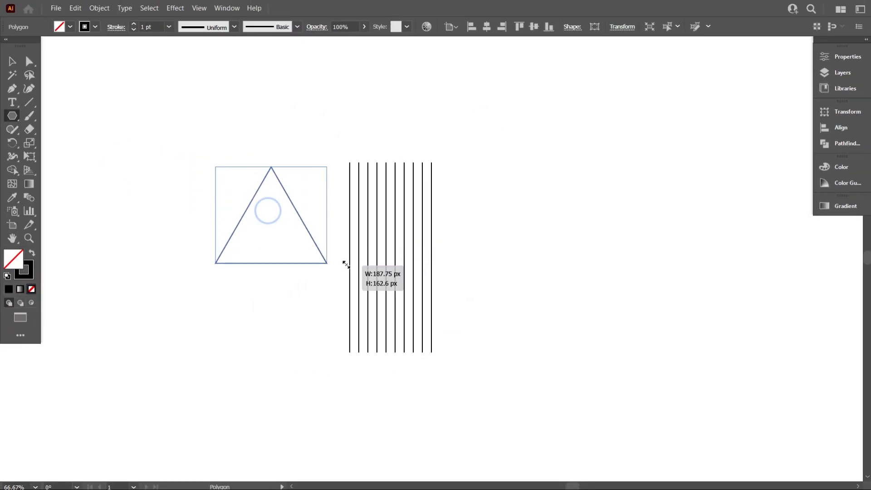
{"action": "left_click", "coordinate": [18, 61]}
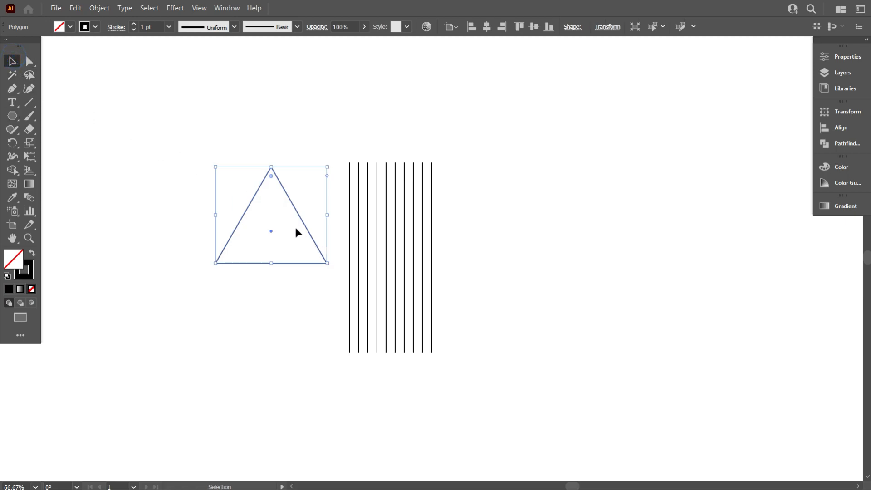
{"action": "left_click_drag", "start_coordinate": [309, 235], "coordinate": [250, 243]}
{"action": "left_click", "coordinate": [583, 291]}
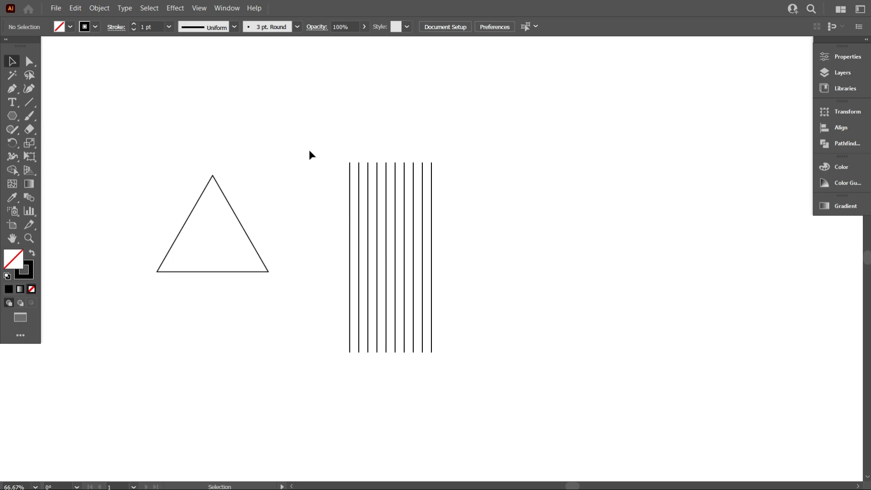
Copy the group of vertical lines and paste the duplicate exactly over the original
{"action": "left_click_drag", "start_coordinate": [312, 149], "coordinate": [515, 238]}
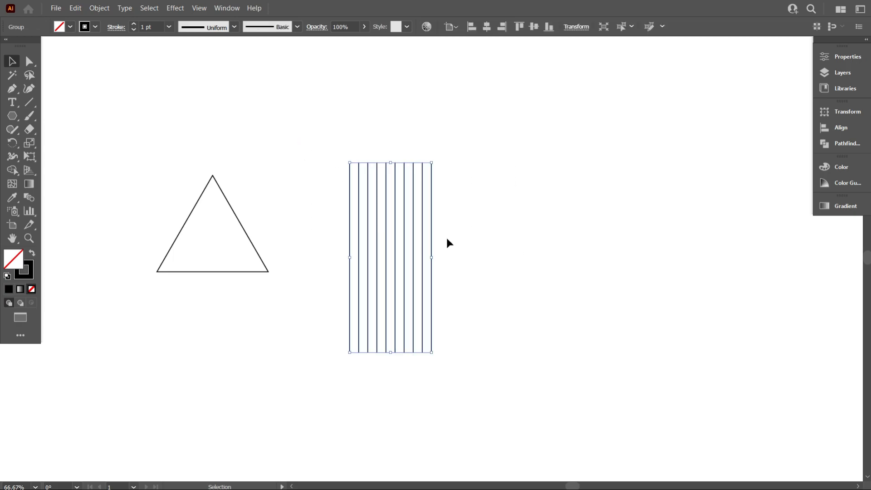
{"action": "key", "text": "a"}
{"action": "key", "text": "v"}
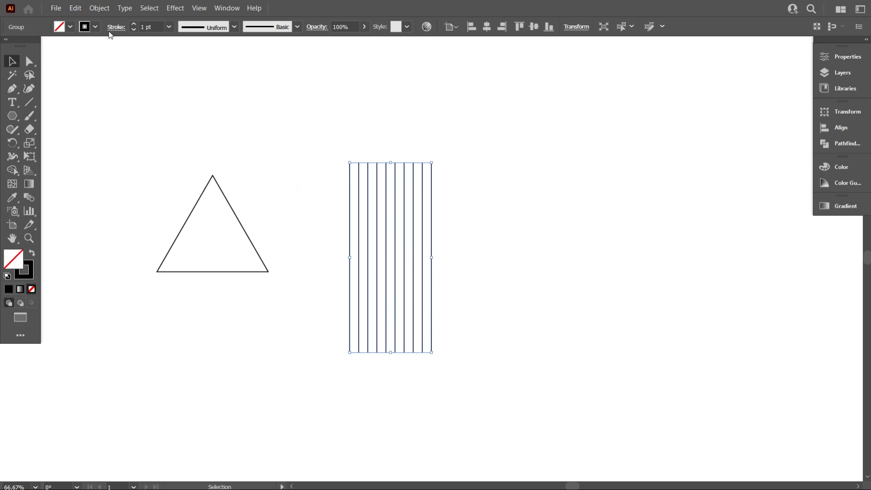
{"action": "left_click", "coordinate": [76, 8]}
{"action": "left_click", "coordinate": [114, 63]}
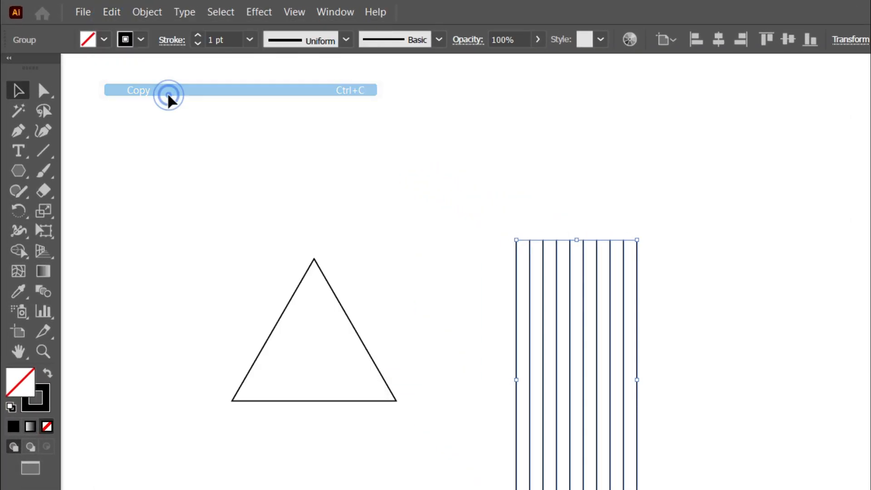
{"action": "left_click", "coordinate": [111, 13]}
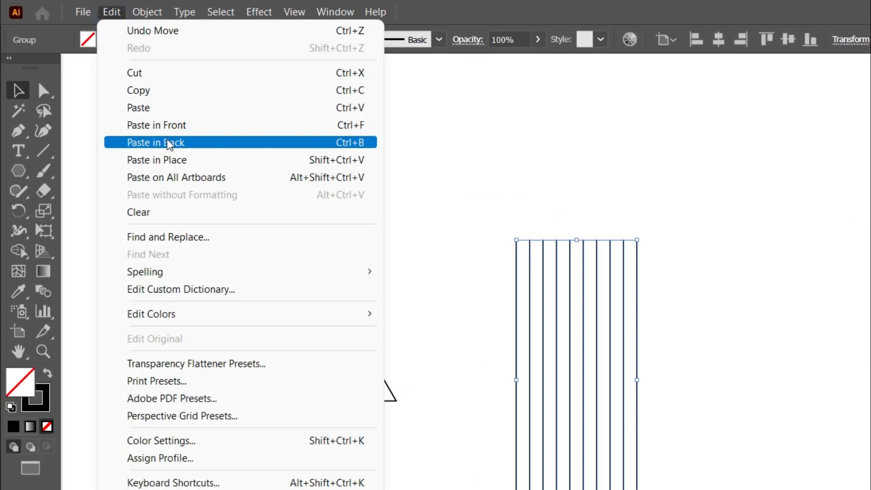
{"action": "left_click", "coordinate": [156, 159]}
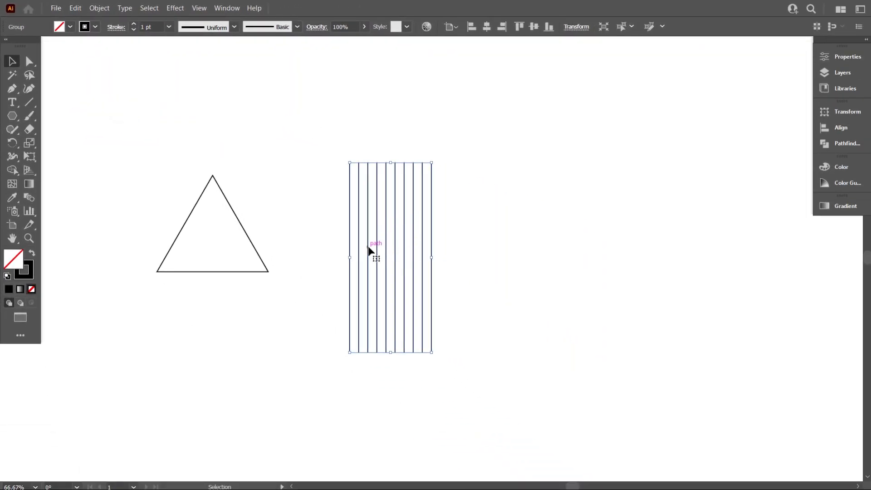
Set the rotation angle of the pasted line group to 120°
{"action": "left_click", "coordinate": [577, 26]}
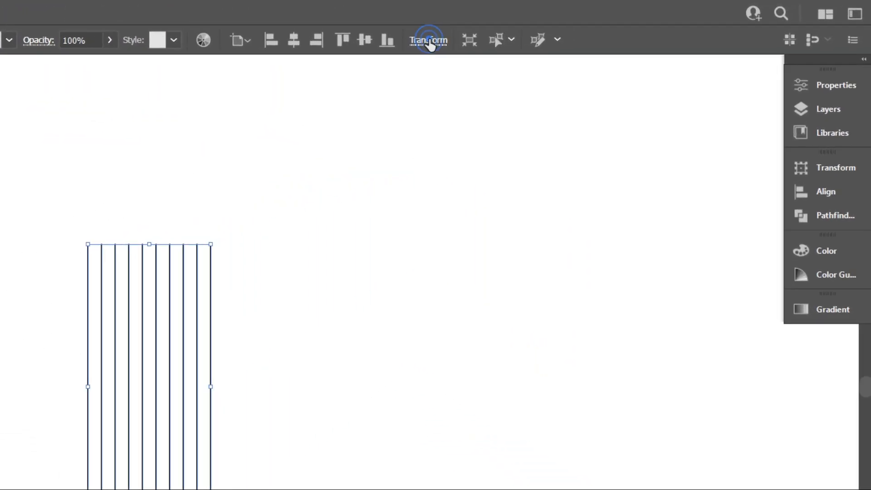
{"action": "left_click", "coordinate": [335, 112]}
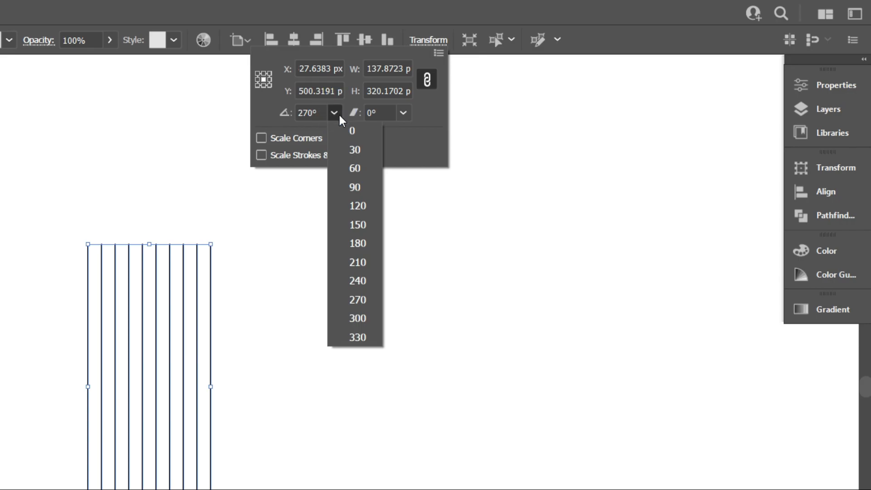
{"action": "left_click", "coordinate": [364, 210]}
{"action": "left_click", "coordinate": [343, 310]}
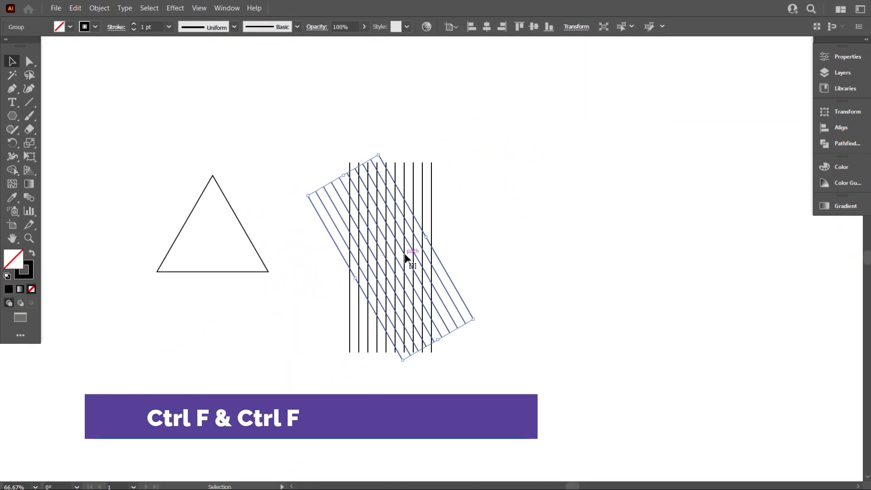
Copy the rotated line group and paste the duplicate in front at the same position
{"action": "left_click", "coordinate": [76, 8]}
{"action": "left_click", "coordinate": [88, 59]}
{"action": "left_click", "coordinate": [75, 9]}
{"action": "left_click", "coordinate": [90, 85]}
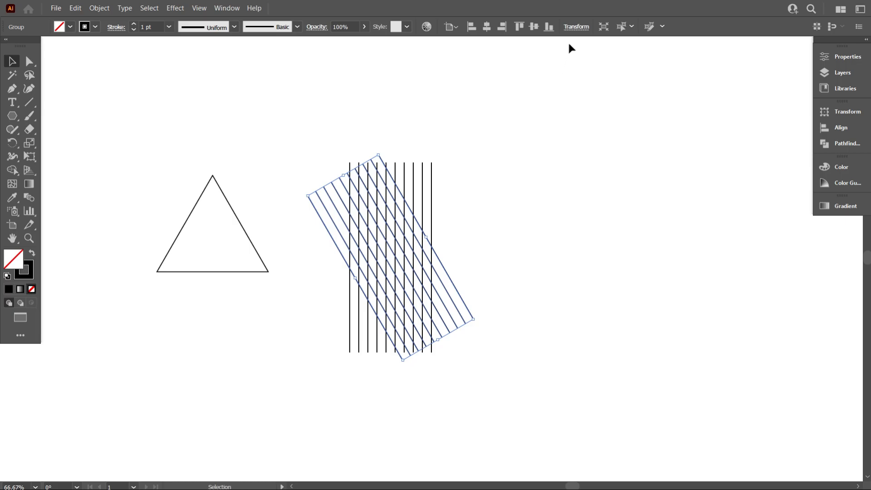
Set the rotation angle of the second duplicate line group to 240° and deselect it
{"action": "left_click", "coordinate": [576, 26]}
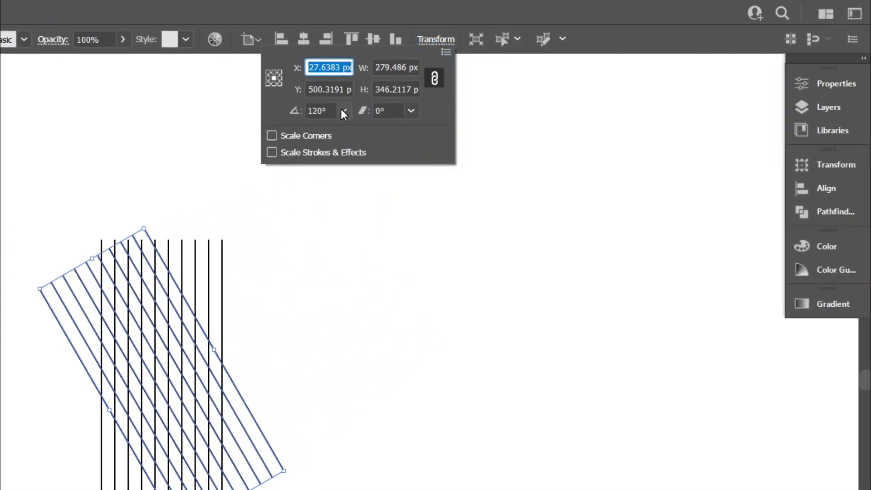
{"action": "left_click", "coordinate": [342, 110]}
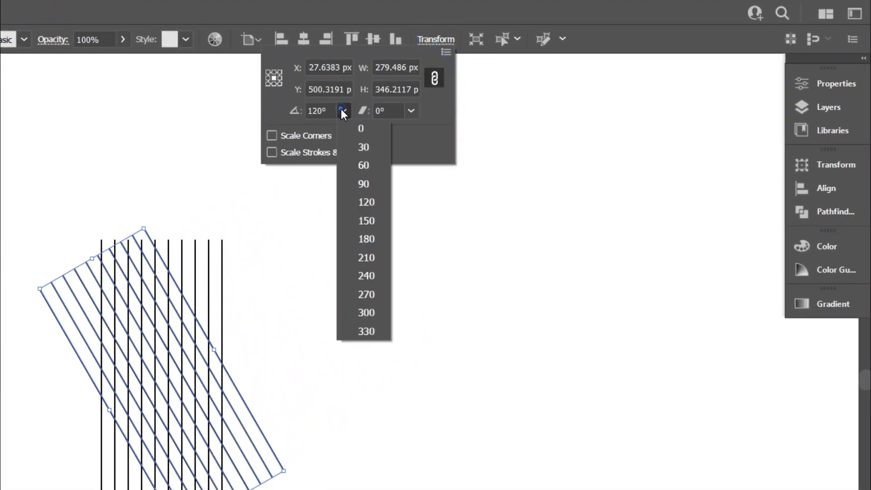
{"action": "left_click", "coordinate": [366, 277]}
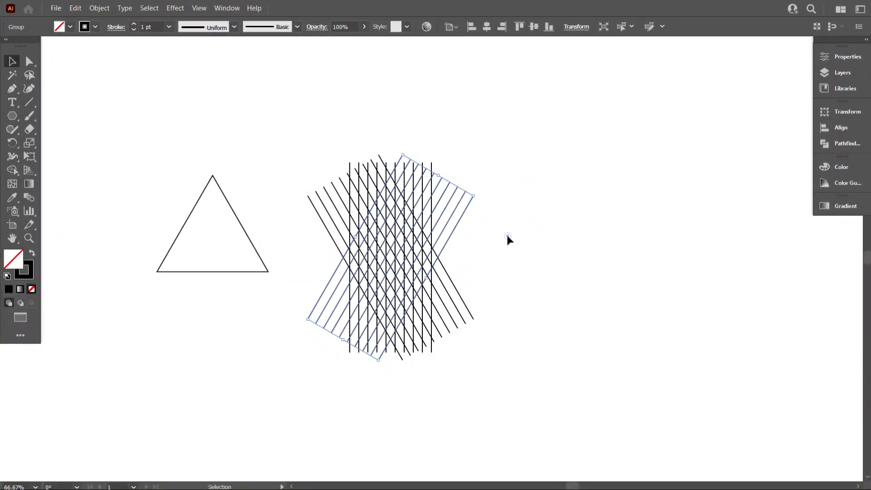
{"action": "left_click", "coordinate": [532, 236]}
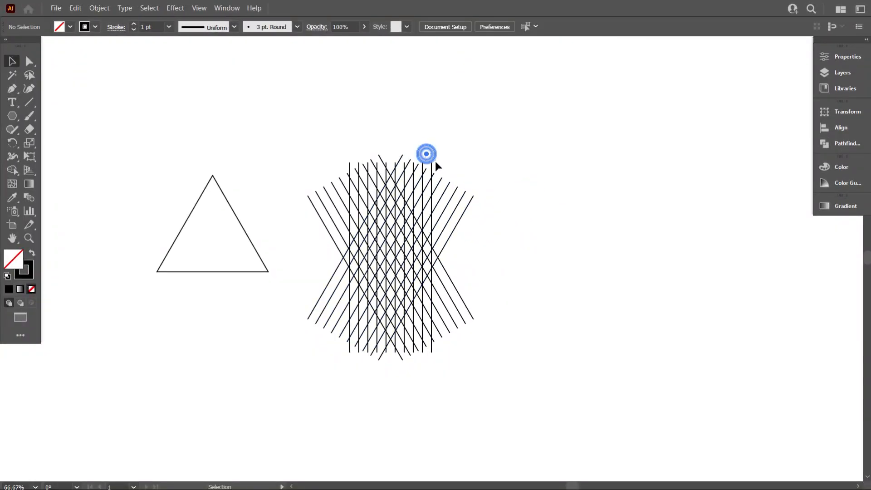
Rotate the three crossed line groups together by 90° and delete the triangle beside them
{"action": "left_click_drag", "start_coordinate": [438, 168], "coordinate": [536, 300]}
{"action": "left_click", "coordinate": [536, 301]}
{"action": "scroll", "coordinate": [408, 339], "scroll_direction": "down", "scroll_amount": 2}
{"action": "scroll", "coordinate": [334, 307], "scroll_direction": "up", "scroll_amount": 1}
{"action": "scroll", "coordinate": [386, 309], "scroll_direction": "up", "scroll_amount": 2}
{"action": "left_click_drag", "start_coordinate": [225, 232], "coordinate": [228, 250]}
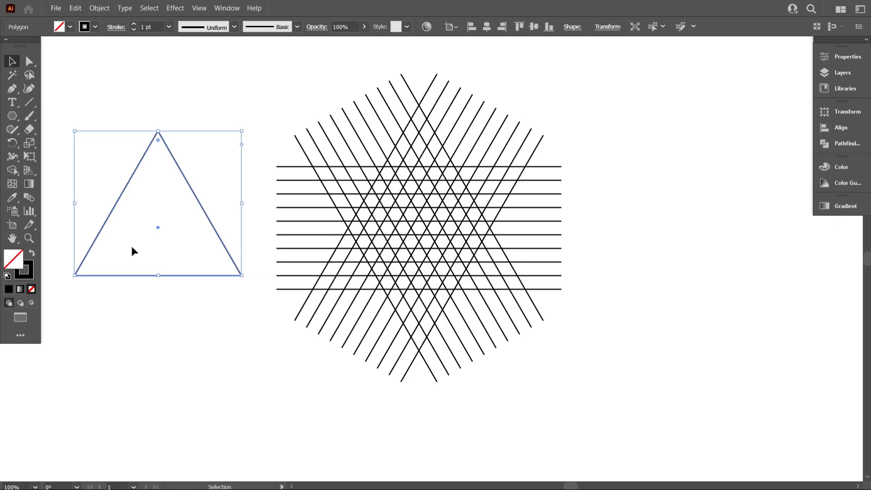
{"action": "key", "text": "Delete"}
Select all three line groups, activate the Shape Builder tool and set the fill color to black
{"action": "scroll", "coordinate": [281, 312], "scroll_direction": "up", "scroll_amount": 1}
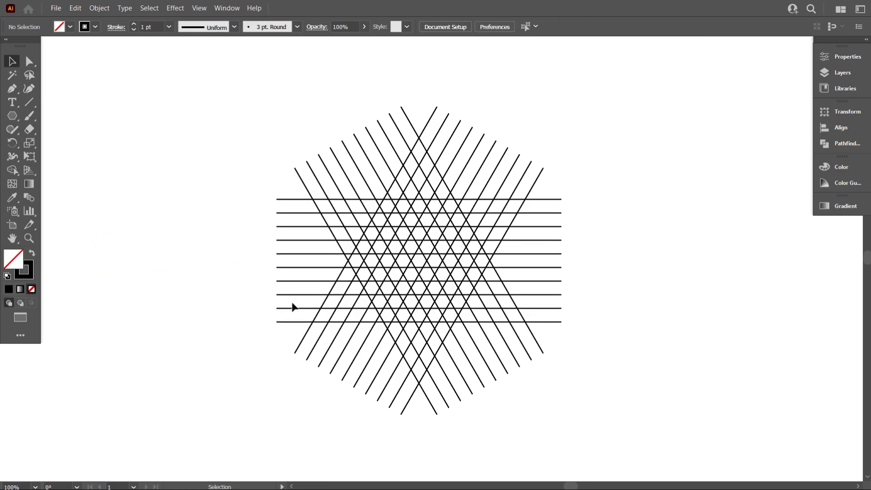
{"action": "scroll", "coordinate": [405, 324], "scroll_direction": "up", "scroll_amount": 1, "text": "alt"}
{"action": "scroll", "coordinate": [402, 326], "scroll_direction": "up", "scroll_amount": 2}
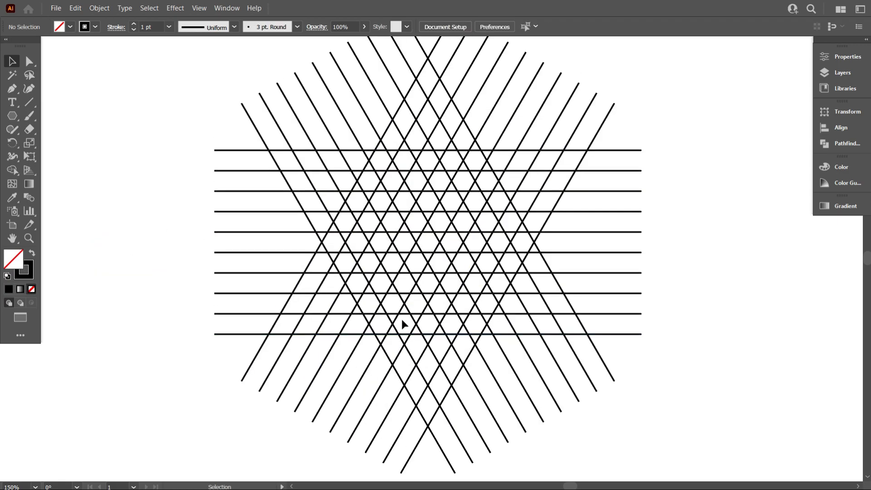
{"action": "left_click_drag", "start_coordinate": [143, 140], "coordinate": [680, 390]}
{"action": "scroll", "coordinate": [494, 336], "scroll_direction": "down", "scroll_amount": 1, "text": "alt"}
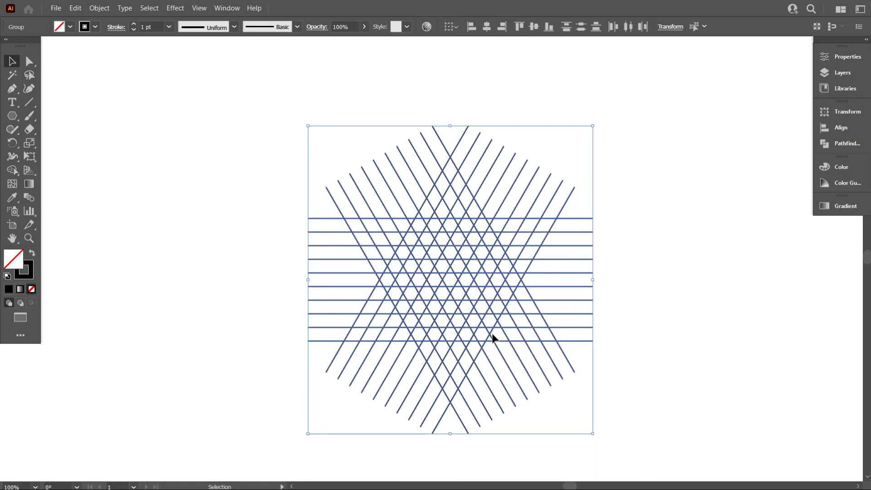
{"action": "left_click", "coordinate": [12, 170]}
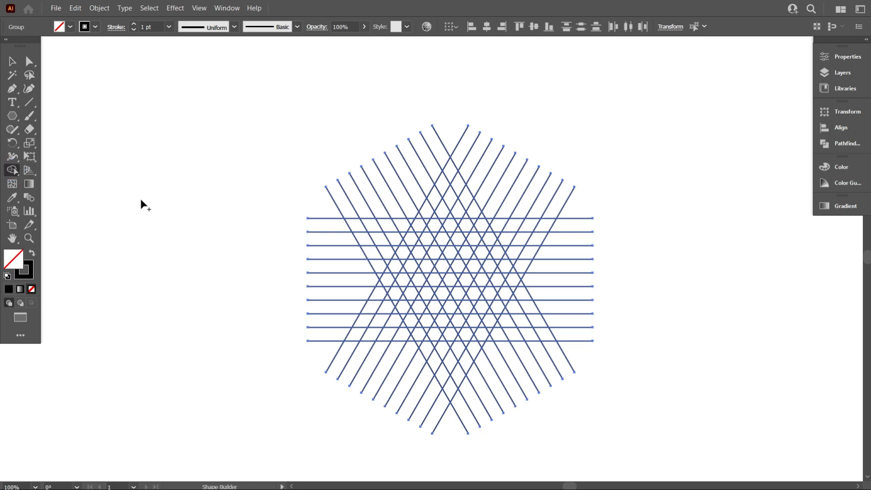
{"action": "left_click", "coordinate": [70, 26]}
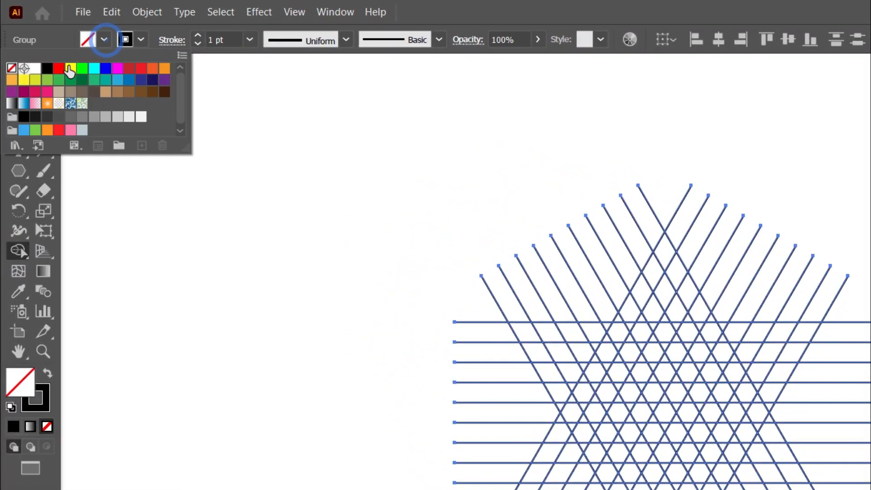
{"action": "left_click", "coordinate": [47, 68]}
{"action": "left_click", "coordinate": [312, 265]}
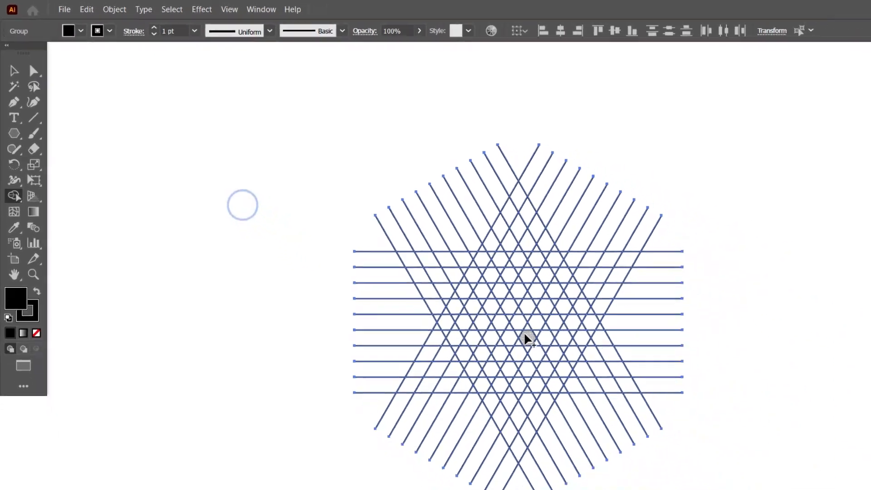
Merge grid cells with Shape Builder into a black rising diagonal bar and a shorter black descending piece to its right
{"action": "scroll", "coordinate": [541, 399], "scroll_direction": "up", "scroll_amount": 2}
{"action": "scroll", "coordinate": [497, 399], "scroll_direction": "up", "scroll_amount": 1}
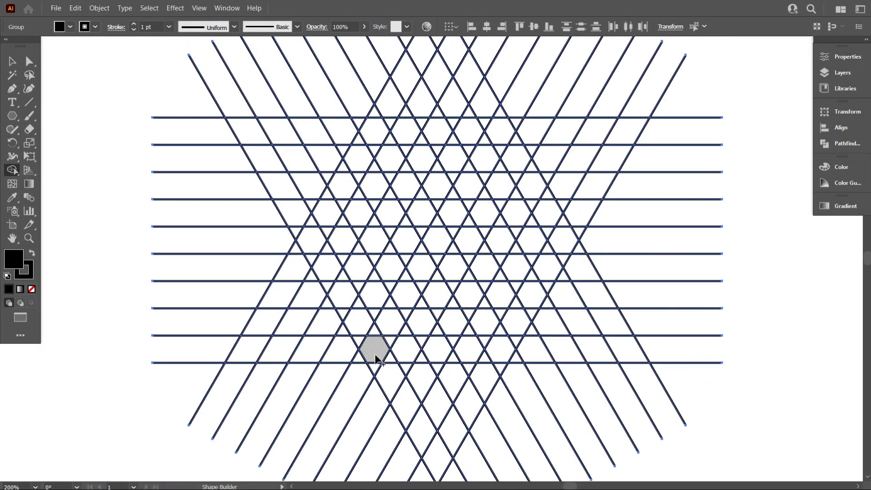
{"action": "left_click_drag", "start_coordinate": [372, 347], "coordinate": [420, 267]}
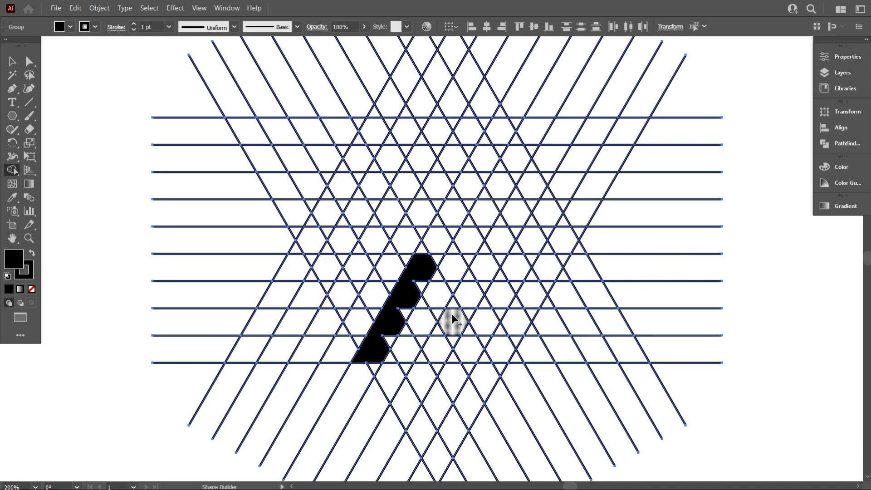
{"action": "left_click_drag", "start_coordinate": [451, 319], "coordinate": [470, 347]}
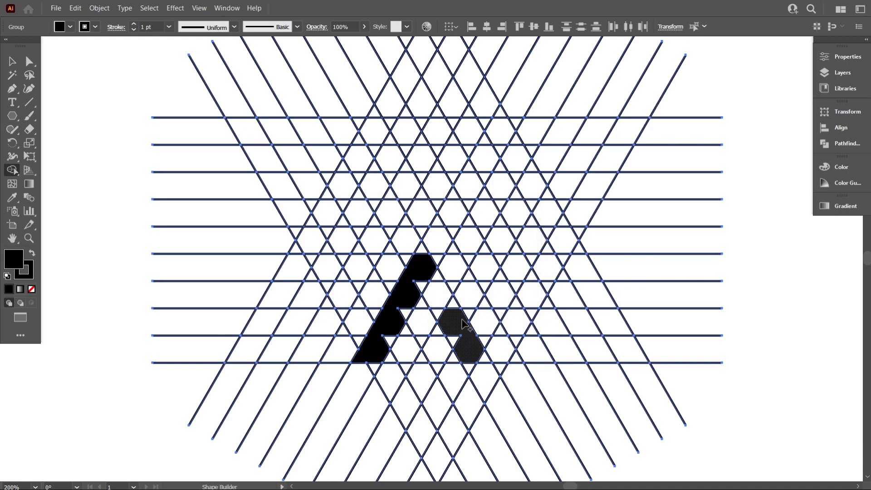
Merge grid cells with Shape Builder into a horizontal foot at the lower left, a long descending right bar and an outer left bar
{"action": "left_click_drag", "start_coordinate": [367, 362], "coordinate": [302, 350]}
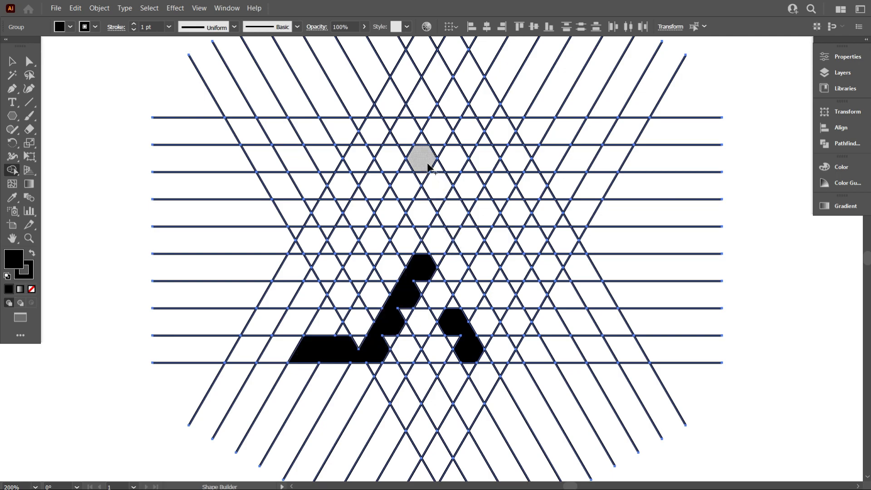
{"action": "left_click_drag", "start_coordinate": [463, 239], "coordinate": [531, 346]}
{"action": "mouse_move", "coordinate": [313, 356]}
{"action": "left_mouse_down"}
{"action": "mouse_move", "coordinate": [432, 231]}
{"action": "mouse_move", "coordinate": [413, 173]}
{"action": "mouse_move", "coordinate": [423, 200]}
{"action": "mouse_move", "coordinate": [362, 305]}
{"action": "mouse_move", "coordinate": [334, 382]}
{"action": "left_mouse_up"}
{"action": "scroll", "coordinate": [393, 177], "scroll_direction": "up", "scroll_amount": 3}
{"action": "scroll", "coordinate": [371, 316], "scroll_direction": "down", "scroll_amount": 1}
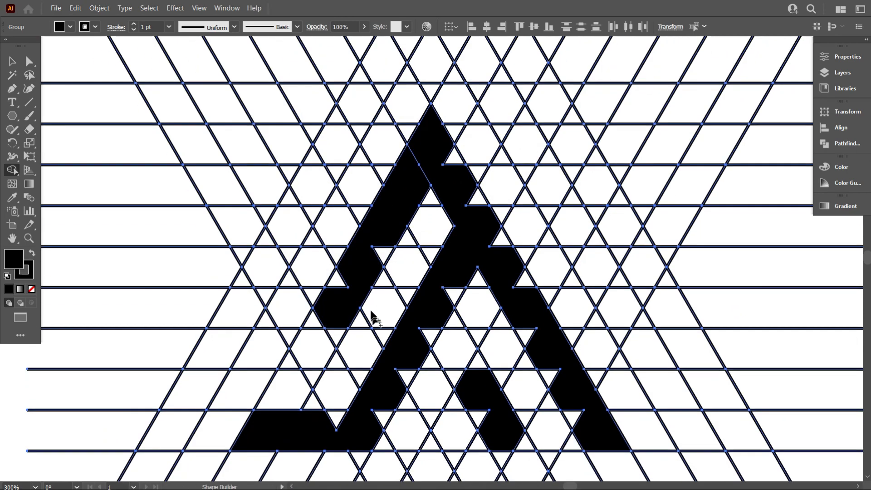
Extend and straighten the outer left bar with Shape Builder, and join it to the right bar at the apex
{"action": "scroll", "coordinate": [372, 315], "scroll_direction": "down", "scroll_amount": 4}
{"action": "mouse_move", "coordinate": [348, 236]}
{"action": "left_mouse_down"}
{"action": "mouse_move", "coordinate": [315, 294]}
{"action": "mouse_move", "coordinate": [333, 254]}
{"action": "left_mouse_up"}
{"action": "left_click_drag", "start_coordinate": [383, 197], "coordinate": [382, 217]}
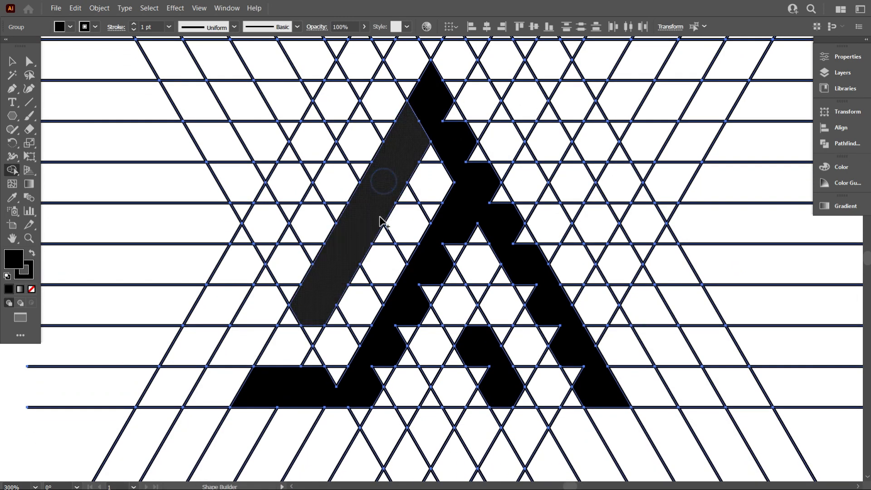
{"action": "scroll", "coordinate": [409, 180], "scroll_direction": "up", "scroll_amount": 1}
{"action": "left_click_drag", "start_coordinate": [447, 117], "coordinate": [477, 166]}
{"action": "mouse_move", "coordinate": [438, 109]}
{"action": "left_mouse_down"}
{"action": "mouse_move", "coordinate": [474, 166]}
{"action": "mouse_move", "coordinate": [399, 153]}
{"action": "left_mouse_up"}
{"action": "mouse_move", "coordinate": [453, 161]}
{"action": "left_mouse_down"}
{"action": "mouse_move", "coordinate": [508, 228]}
{"action": "mouse_move", "coordinate": [559, 232]}
{"action": "mouse_move", "coordinate": [535, 245]}
{"action": "mouse_move", "coordinate": [481, 223]}
{"action": "left_mouse_up"}
Fill the remaining notches along the base, inner diagonal and right bar with Shape Builder to form one solid black mark
{"action": "scroll", "coordinate": [483, 192], "scroll_direction": "down", "scroll_amount": 2}
{"action": "scroll", "coordinate": [484, 193], "scroll_direction": "up", "scroll_amount": 2}
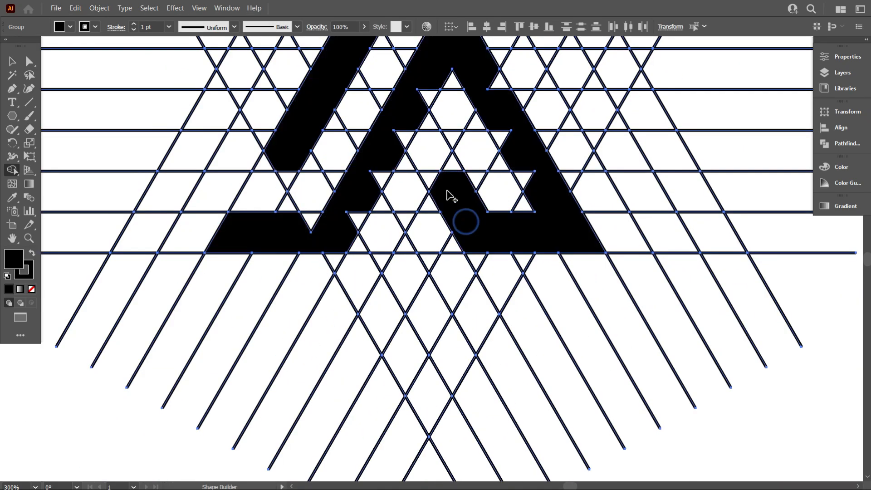
{"action": "scroll", "coordinate": [453, 169], "scroll_direction": "up", "scroll_amount": 1}
{"action": "left_click_drag", "start_coordinate": [431, 127], "coordinate": [359, 254]}
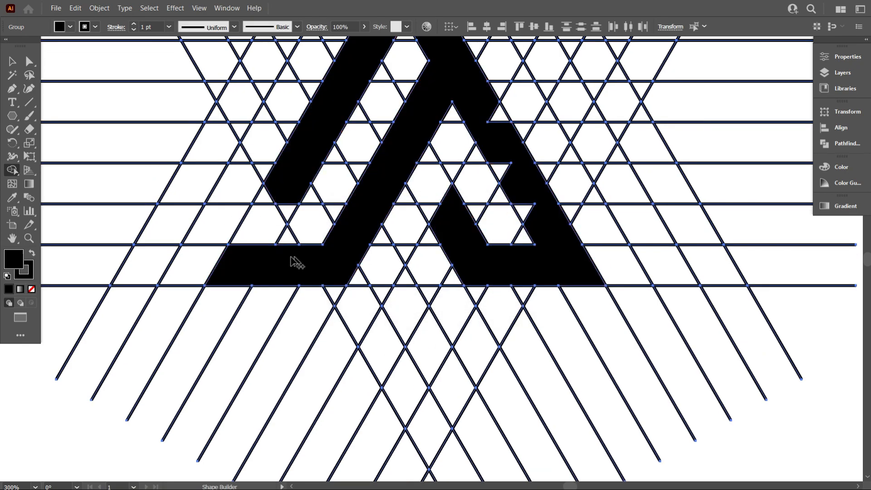
{"action": "scroll", "coordinate": [277, 189], "scroll_direction": "up", "scroll_amount": 2}
{"action": "left_click_drag", "start_coordinate": [504, 241], "coordinate": [532, 285]}
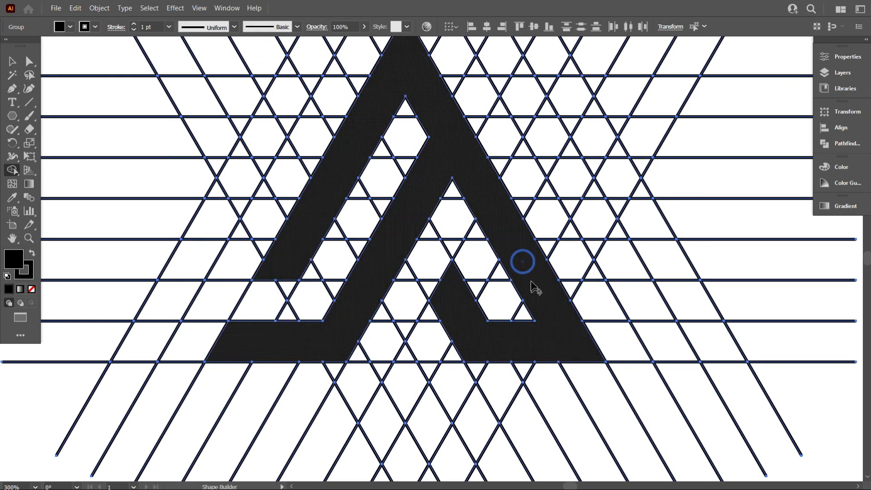
{"action": "scroll", "coordinate": [408, 236], "scroll_direction": "up", "scroll_amount": 1}
{"action": "scroll", "coordinate": [404, 282], "scroll_direction": "down", "scroll_amount": 1}
{"action": "scroll", "coordinate": [404, 282], "scroll_direction": "down", "scroll_amount": 4}
{"action": "scroll", "coordinate": [404, 284], "scroll_direction": "up", "scroll_amount": 2}
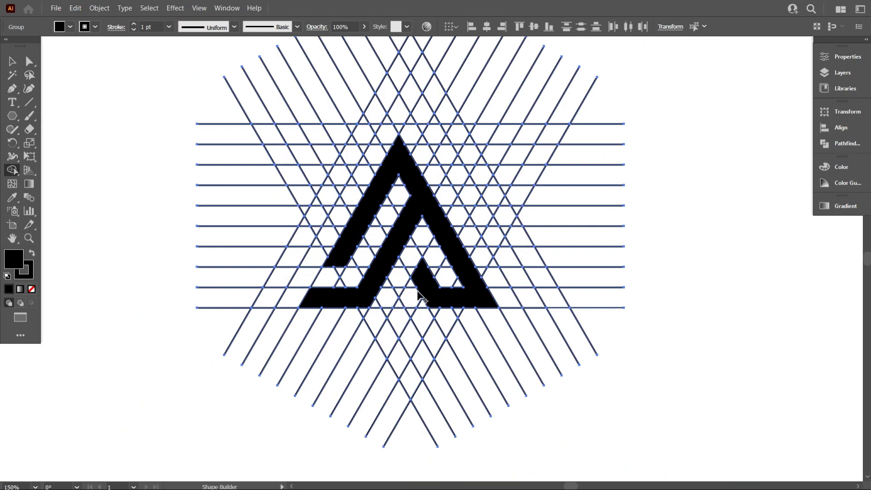
Ungroup the line group containing the black mark and deselect everything
{"action": "scroll", "coordinate": [384, 294], "scroll_direction": "down", "scroll_amount": 3}
{"action": "left_click", "coordinate": [12, 61]}
{"action": "left_click", "coordinate": [155, 115]}
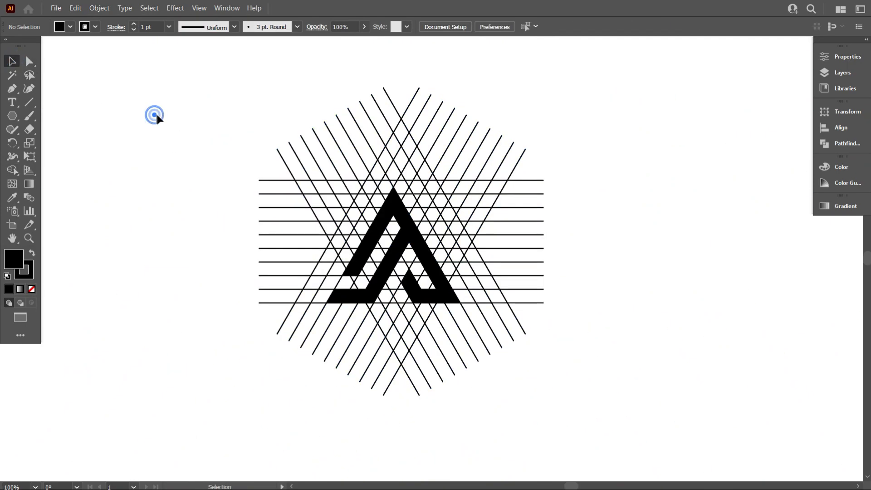
{"action": "left_click", "coordinate": [394, 209]}
{"action": "right_click", "coordinate": [393, 209]}
{"action": "left_click", "coordinate": [449, 293]}
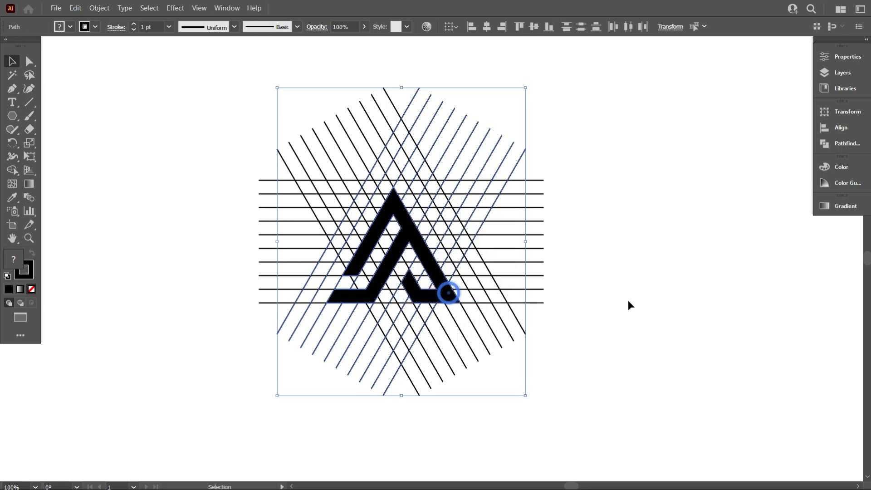
{"action": "left_click", "coordinate": [627, 298]}
Move the black mark out to the right of the line grid and delete all leftover grid lines
{"action": "left_click", "coordinate": [413, 237]}
{"action": "left_click_drag", "start_coordinate": [413, 237], "coordinate": [721, 236]}
{"action": "left_click", "coordinate": [639, 328]}
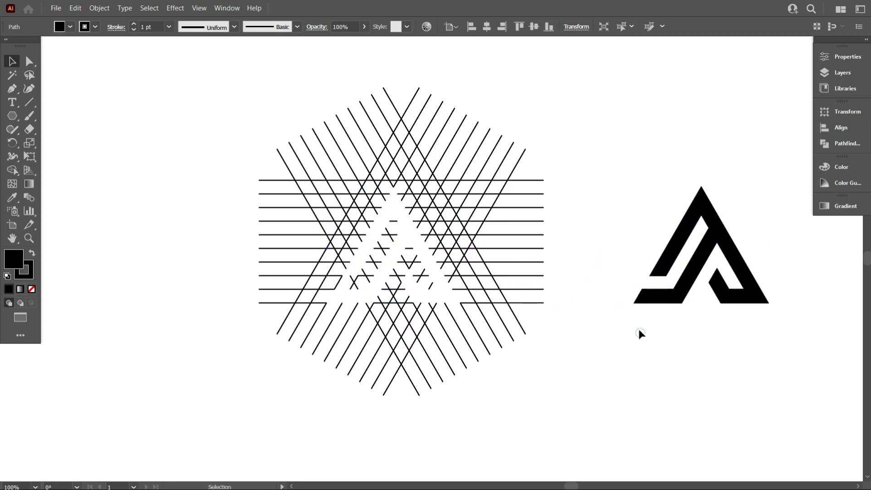
{"action": "left_click_drag", "start_coordinate": [214, 119], "coordinate": [553, 406]}
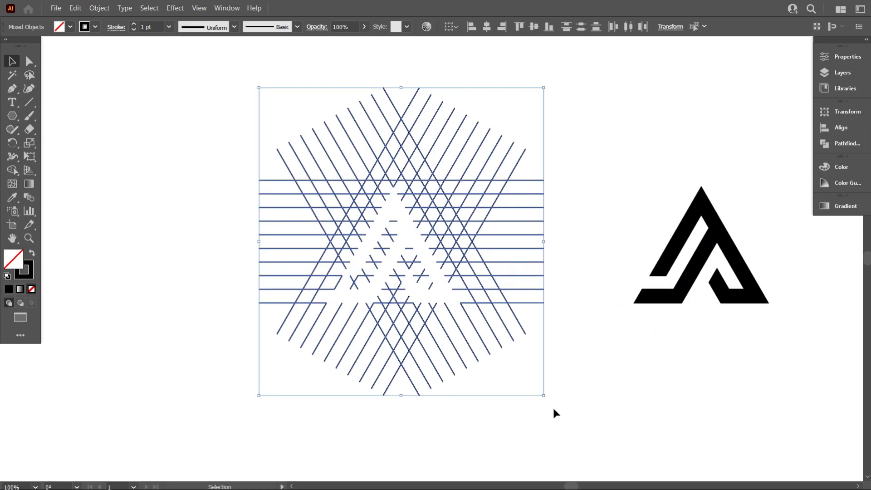
{"action": "key", "text": "Delete"}
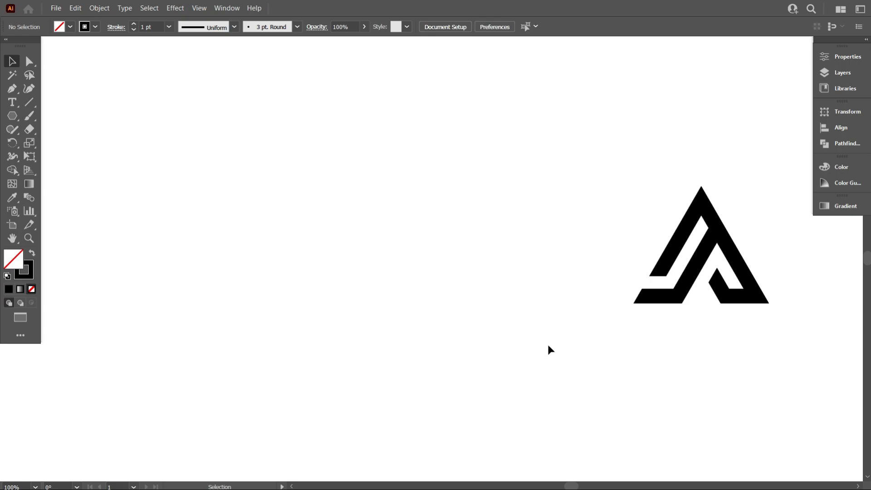
Move the black mark back to the middle of the canvas and set its stroke to none
{"action": "left_click_drag", "start_coordinate": [667, 300], "coordinate": [352, 274]}
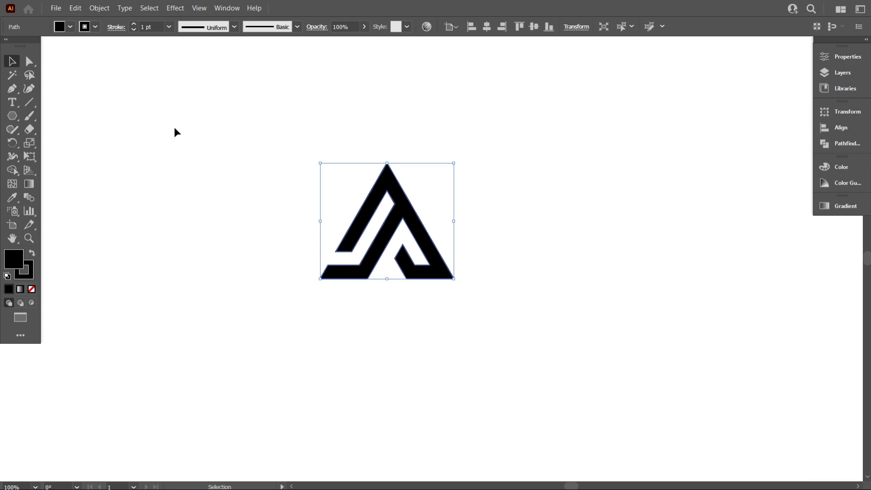
{"action": "left_click_drag", "start_coordinate": [402, 245], "coordinate": [440, 255]}
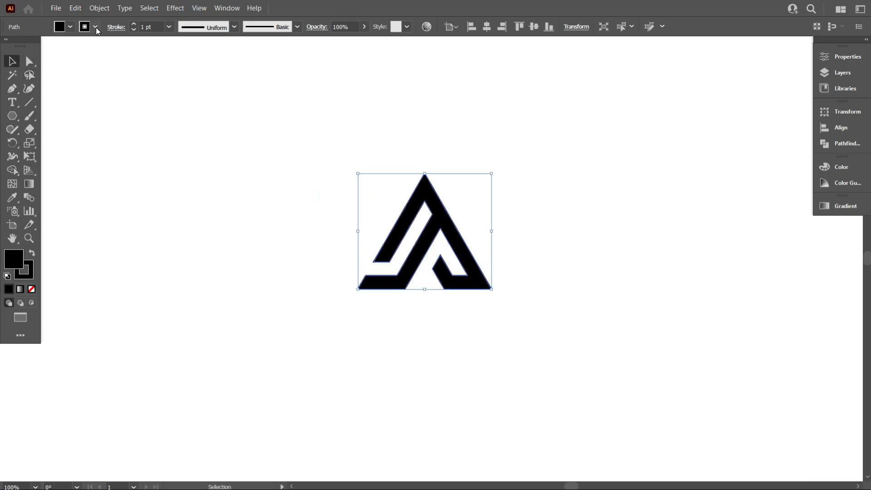
{"action": "left_click", "coordinate": [96, 27]}
{"action": "left_click", "coordinate": [8, 47]}
{"action": "left_click", "coordinate": [286, 163]}
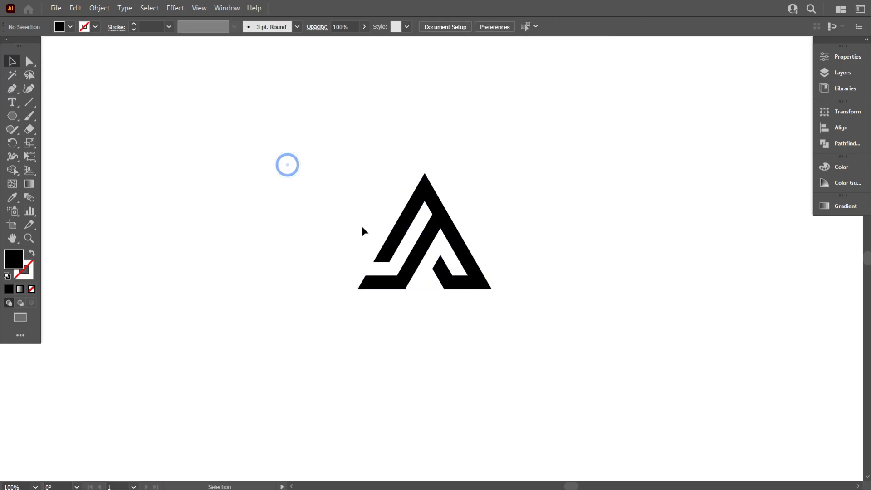
Duplicate the black mark to the upper right area of the artboard, near the color swatches, and deselect the copy
{"action": "scroll", "coordinate": [422, 229], "scroll_direction": "up", "scroll_amount": 2}
{"action": "scroll", "coordinate": [426, 252], "scroll_direction": "down", "scroll_amount": 3}
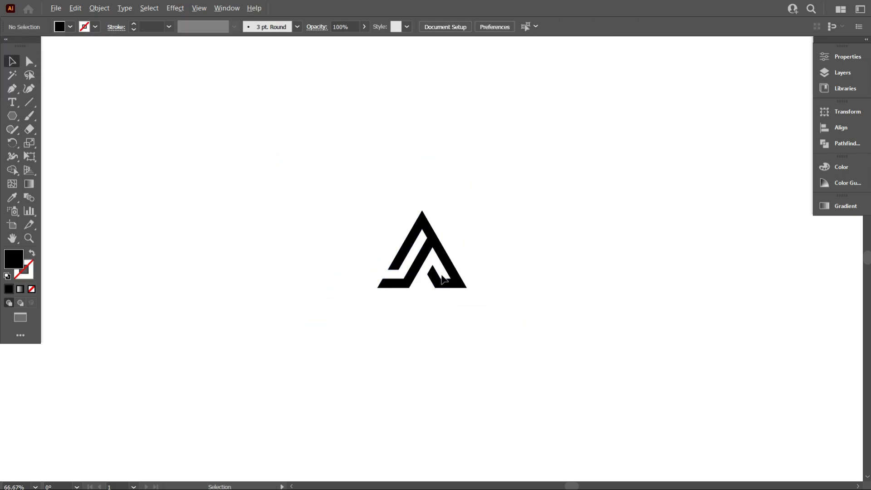
{"action": "scroll", "coordinate": [454, 277], "scroll_direction": "up", "scroll_amount": 2}
{"action": "scroll", "coordinate": [479, 273], "scroll_direction": "up", "scroll_amount": 1}
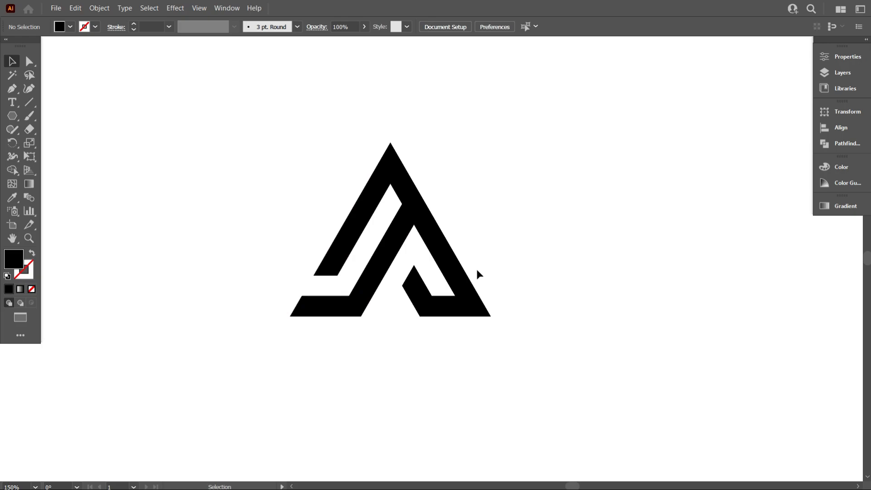
{"action": "scroll", "coordinate": [497, 279], "scroll_direction": "down", "scroll_amount": 3}
{"action": "scroll", "coordinate": [502, 280], "scroll_direction": "up", "scroll_amount": 1}
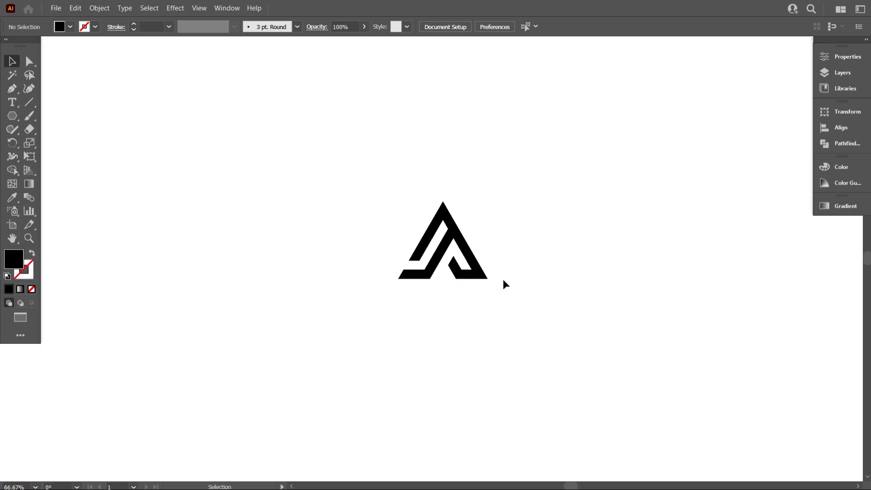
{"action": "scroll", "coordinate": [488, 287], "scroll_direction": "up", "scroll_amount": 1}
{"action": "scroll", "coordinate": [361, 291], "scroll_direction": "down", "scroll_amount": 3}
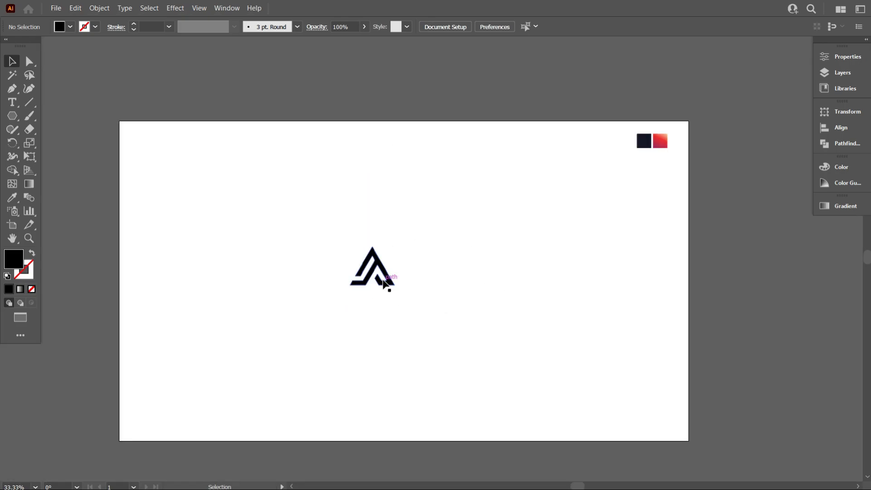
{"action": "left_click", "coordinate": [388, 283]}
{"action": "left_click_drag", "start_coordinate": [389, 276], "coordinate": [543, 170]}
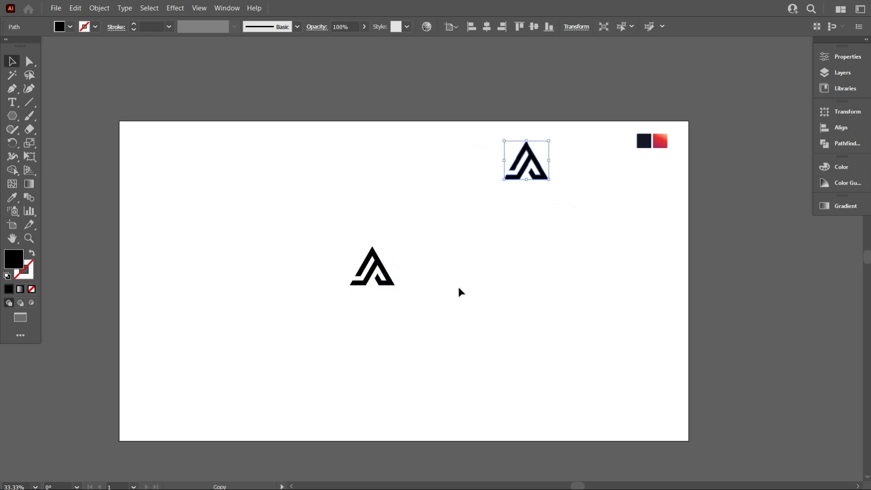
{"action": "left_click", "coordinate": [453, 291]}
Display the artwork in Outline mode with the original mark in view
{"action": "scroll", "coordinate": [366, 300], "scroll_direction": "up", "scroll_amount": 3}
{"action": "scroll", "coordinate": [471, 288], "scroll_direction": "up", "scroll_amount": 2}
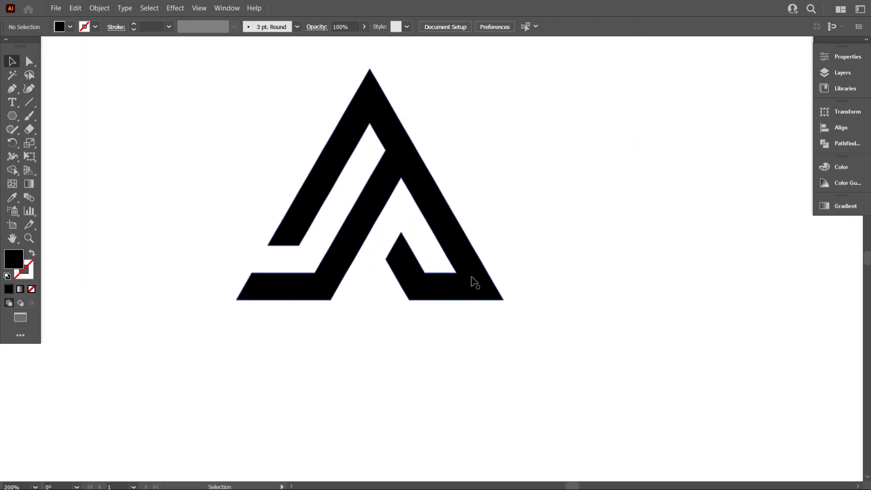
{"action": "scroll", "coordinate": [472, 282], "scroll_direction": "down", "scroll_amount": 1}
{"action": "scroll", "coordinate": [468, 247], "scroll_direction": "up", "scroll_amount": 1}
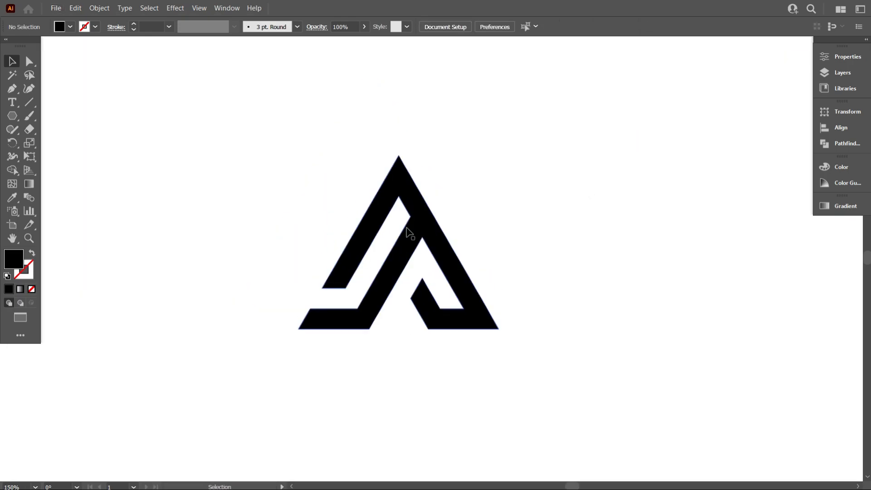
{"action": "scroll", "coordinate": [404, 289], "scroll_direction": "up", "scroll_amount": 1}
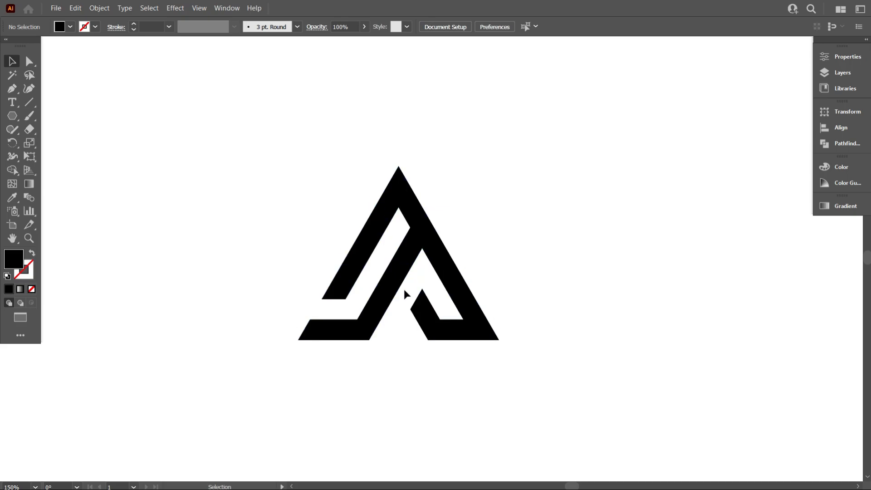
{"action": "key", "text": "ctrl+y"}
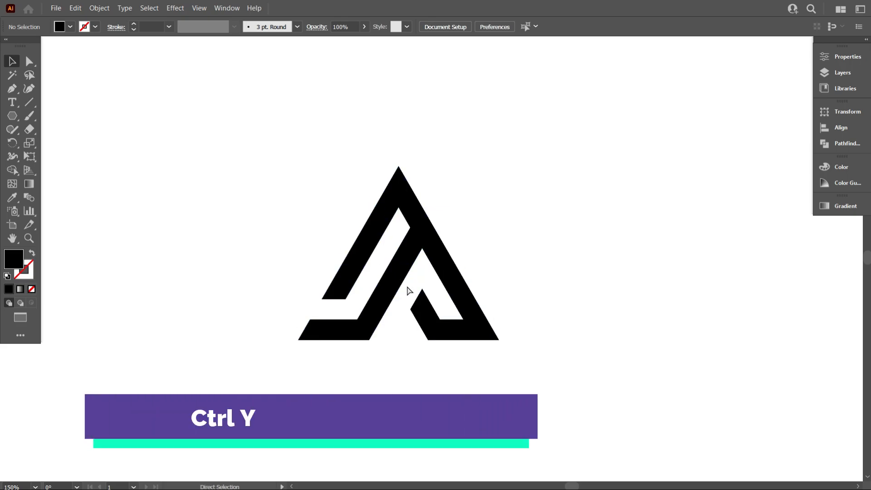
{"action": "key", "text": "ctrl+y"}
{"action": "left_click", "coordinate": [542, 291]}
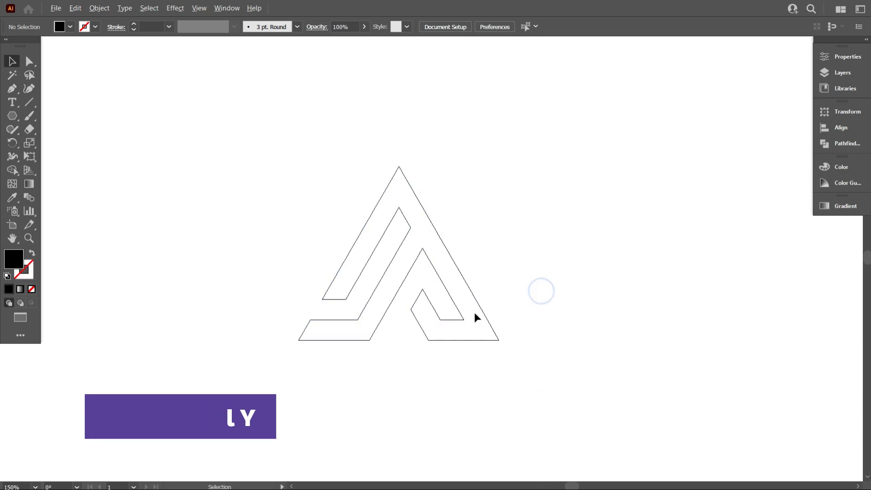
{"action": "scroll", "coordinate": [505, 313], "scroll_direction": "up", "scroll_amount": 1}
{"action": "left_click_drag", "start_coordinate": [528, 305], "coordinate": [455, 300]}
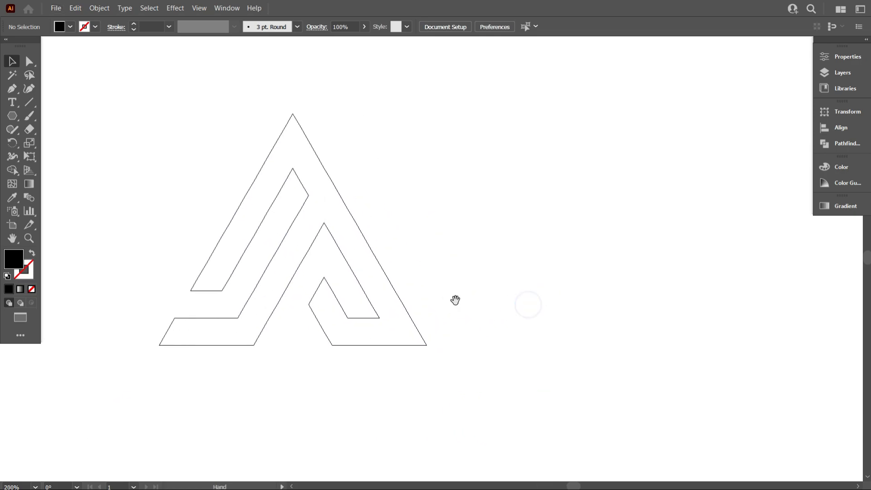
{"action": "scroll", "coordinate": [449, 288], "scroll_direction": "up", "scroll_amount": 1}
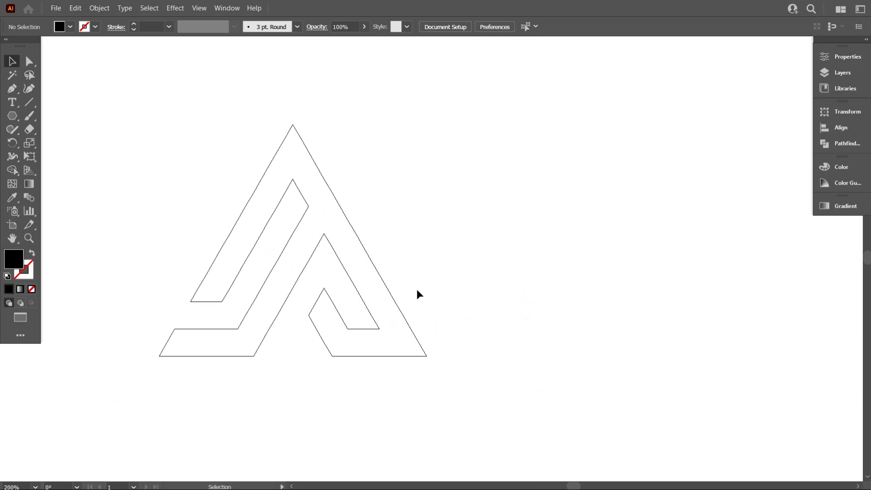
{"action": "scroll", "coordinate": [298, 228], "scroll_direction": "down", "scroll_amount": 1}
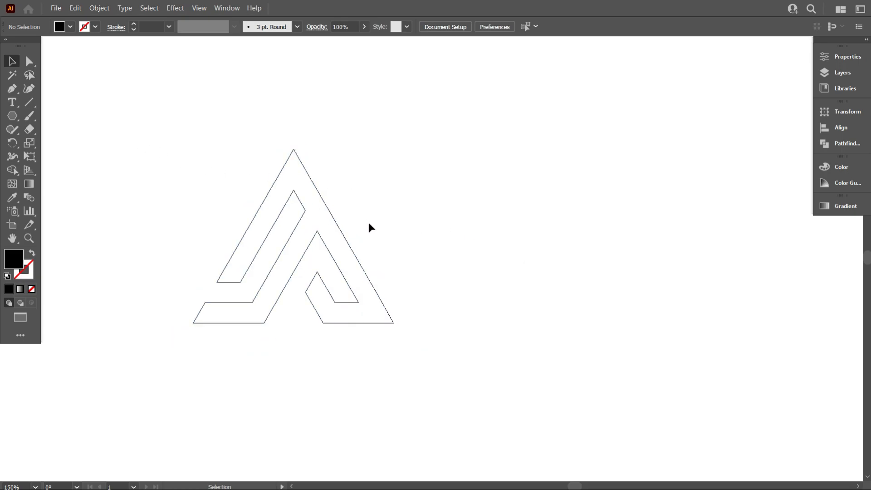
Draw a vertical line about 242 px long to the right of the outlined mark with the Line Segment tool
{"action": "left_click", "coordinate": [29, 102]}
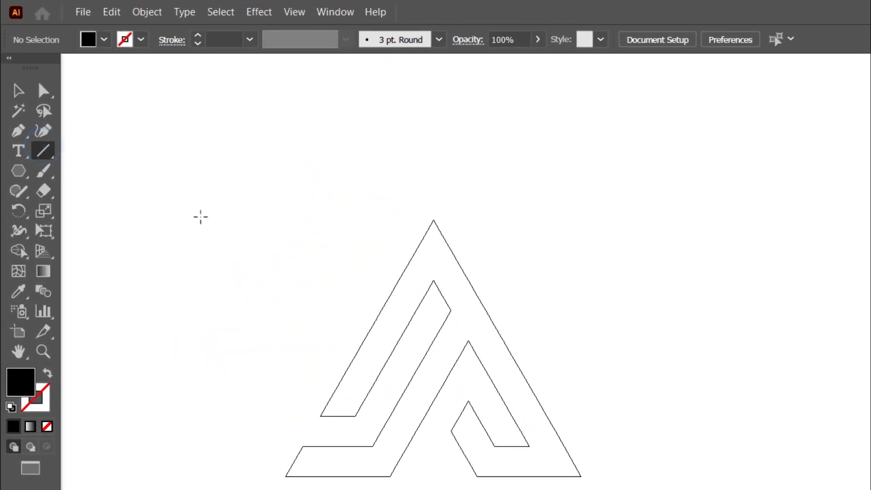
{"action": "mouse_move", "coordinate": [431, 19]}
{"action": "left_mouse_down"}
{"action": "mouse_move", "coordinate": [446, 107]}
{"action": "mouse_move", "coordinate": [405, 465]}
{"action": "mouse_move", "coordinate": [418, 489]}
{"action": "left_mouse_up"}
{"action": "scroll", "coordinate": [362, 365], "scroll_direction": "down", "scroll_amount": 1}
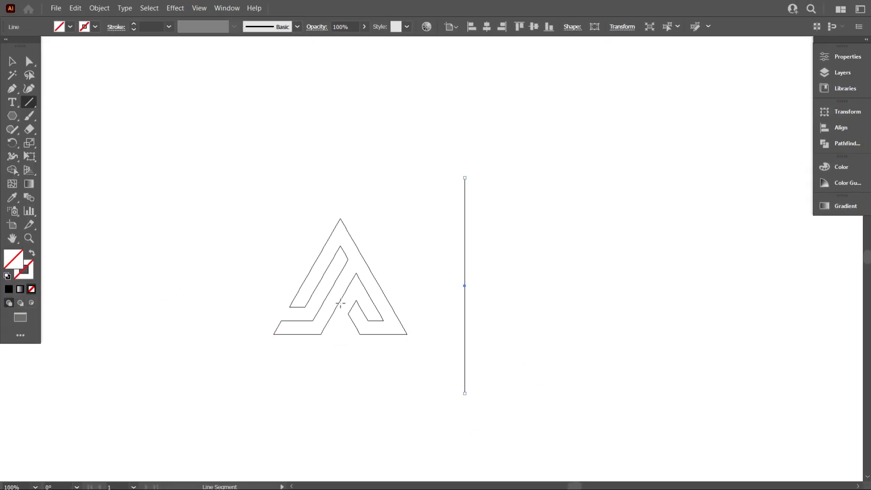
{"action": "left_click", "coordinate": [13, 61]}
{"action": "left_click", "coordinate": [354, 160]}
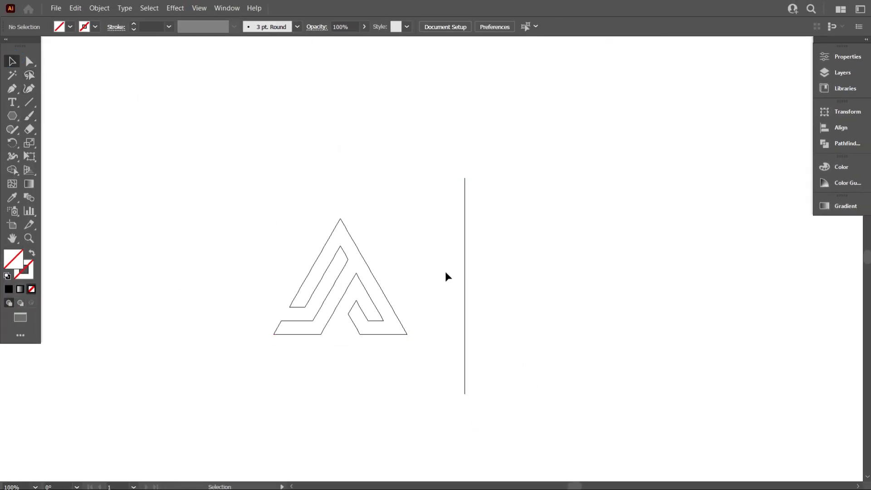
Set the vertical line's rotation angle to 120° and deselect it
{"action": "left_click", "coordinate": [465, 288]}
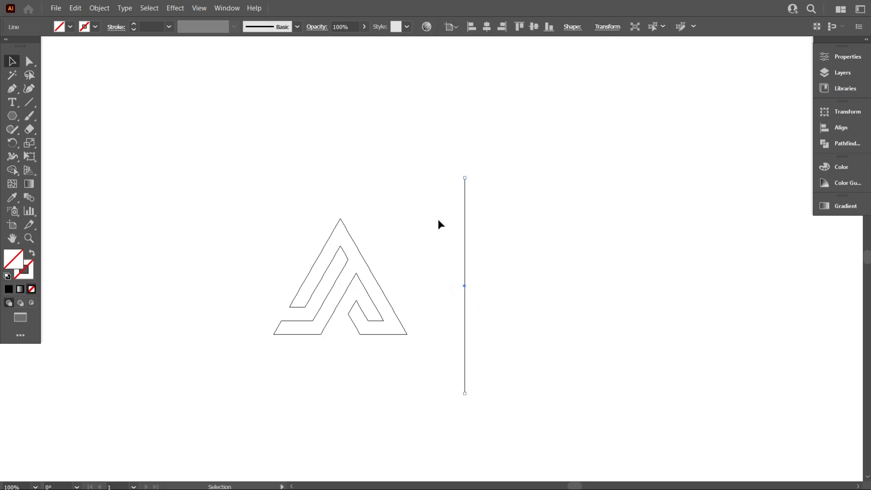
{"action": "left_click", "coordinate": [608, 27]}
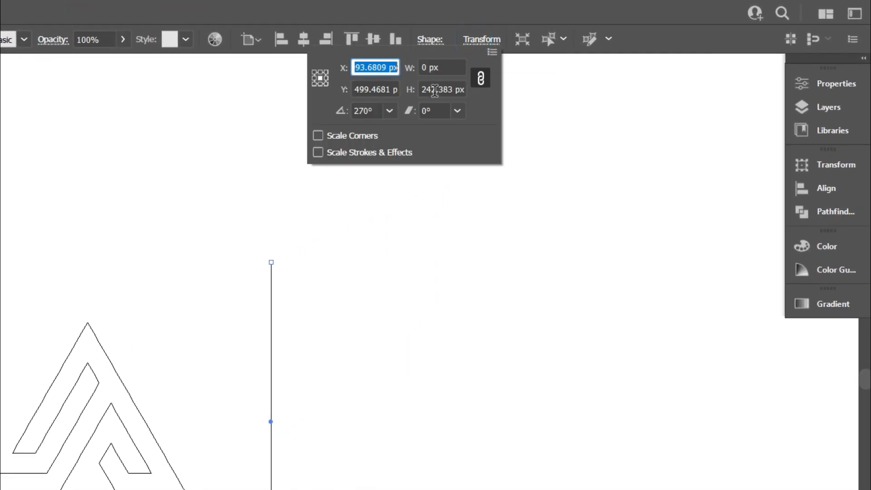
{"action": "left_click", "coordinate": [390, 111]}
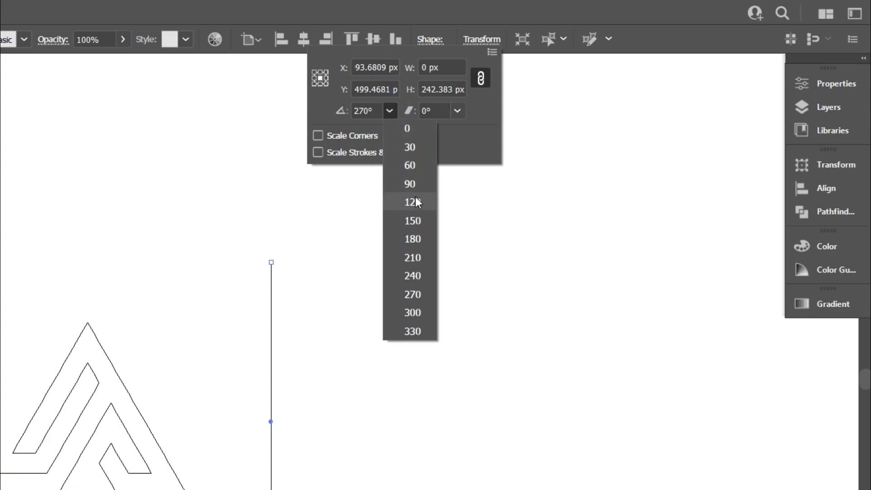
{"action": "left_click", "coordinate": [415, 196]}
{"action": "left_click", "coordinate": [378, 304]}
{"action": "left_click", "coordinate": [347, 412]}
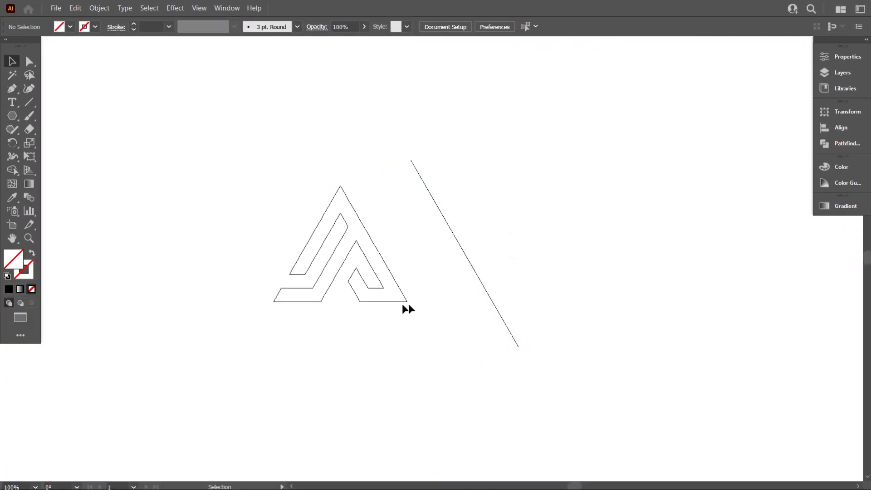
Move the angled line onto the inner edge of the mark's right leg, snapping it to the inner corner
{"action": "left_click_drag", "start_coordinate": [519, 346], "coordinate": [405, 294]}
{"action": "scroll", "coordinate": [366, 295], "scroll_direction": "up", "scroll_amount": 4}
{"action": "left_click", "coordinate": [518, 289]}
{"action": "left_click_drag", "start_coordinate": [515, 291], "coordinate": [424, 263]}
{"action": "scroll", "coordinate": [435, 267], "scroll_direction": "up", "scroll_amount": 2}
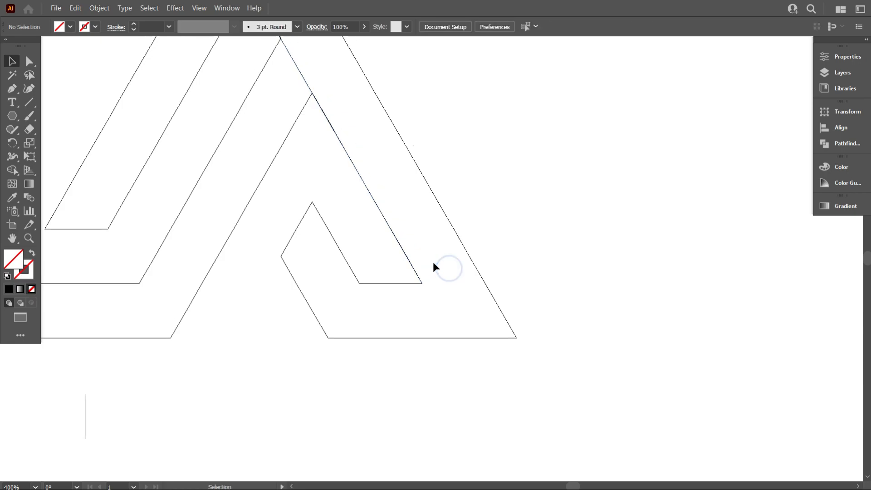
Duplicate the angled line onto the outer edge of the mark's right leg, ending at the outer corner
{"action": "left_click", "coordinate": [404, 264]}
{"action": "left_click_drag", "start_coordinate": [406, 268], "coordinate": [517, 349]}
{"action": "left_click", "coordinate": [534, 365]}
{"action": "scroll", "coordinate": [555, 348], "scroll_direction": "down", "scroll_amount": 3}
{"action": "left_click", "coordinate": [579, 312]}
{"action": "scroll", "coordinate": [400, 295], "scroll_direction": "down", "scroll_amount": 2}
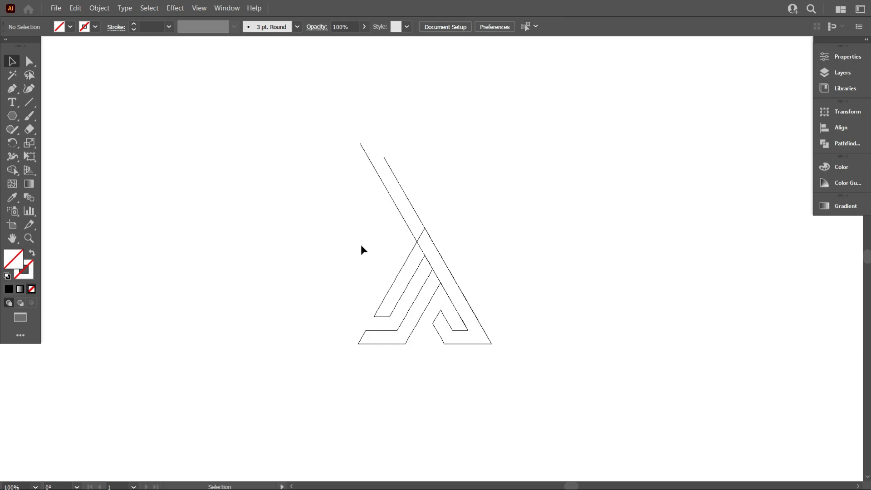
Move both angled lines off the mark into the empty area to its right and deselect them
{"action": "left_click_drag", "start_coordinate": [427, 186], "coordinate": [439, 181]}
{"action": "left_click_drag", "start_coordinate": [415, 208], "coordinate": [546, 258]}
{"action": "left_click", "coordinate": [570, 369]}
{"action": "scroll", "coordinate": [684, 363], "scroll_direction": "up", "scroll_amount": 1}
{"action": "scroll", "coordinate": [676, 356], "scroll_direction": "up", "scroll_amount": 1}
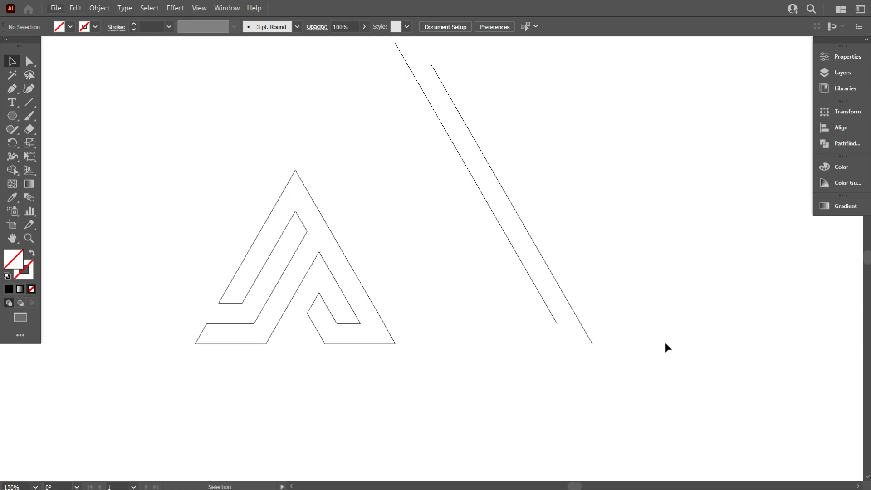
{"action": "scroll", "coordinate": [665, 343], "scroll_direction": "up", "scroll_amount": 3}
{"action": "scroll", "coordinate": [533, 268], "scroll_direction": "down", "scroll_amount": 1}
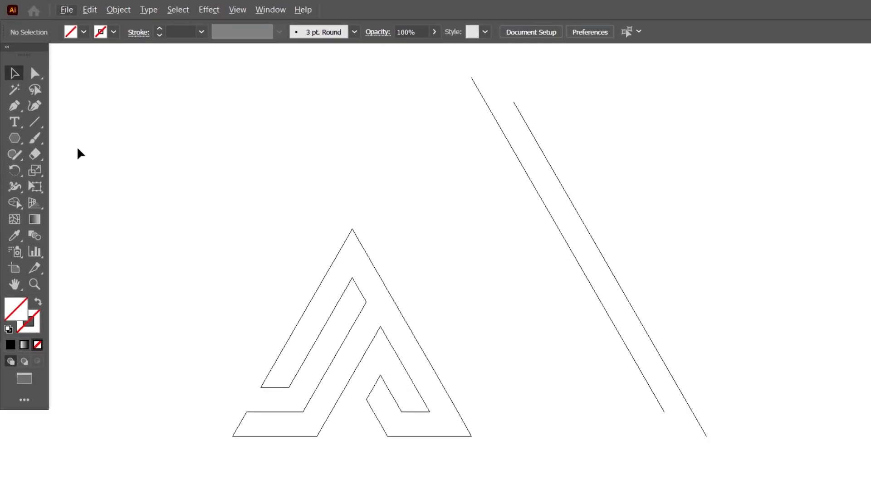
Draw a horizontal line crossing both angled lines near their lower ends
{"action": "left_click", "coordinate": [30, 103]}
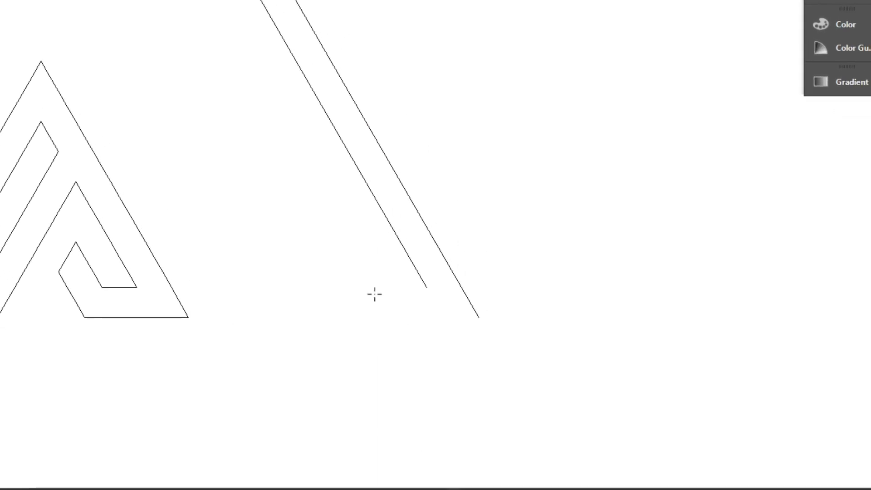
{"action": "left_click_drag", "start_coordinate": [618, 433], "coordinate": [870, 430]}
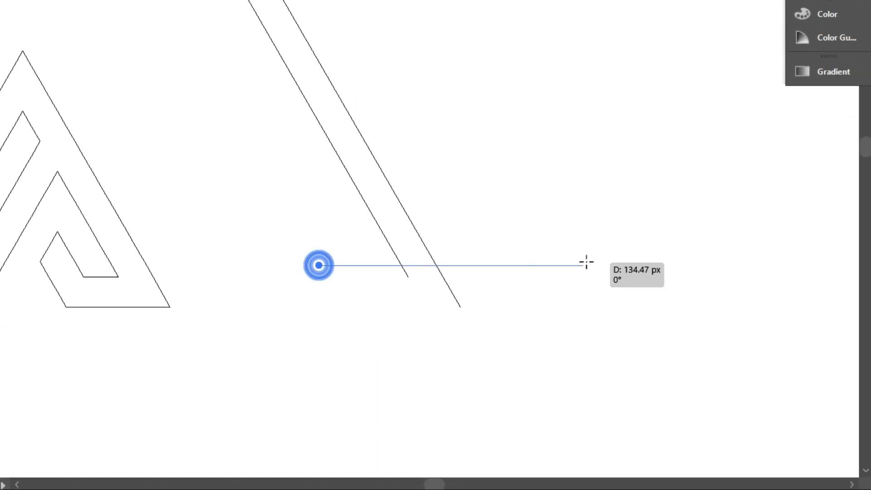
{"action": "left_click_drag", "start_coordinate": [587, 262], "coordinate": [539, 260]}
{"action": "left_click", "coordinate": [11, 61]}
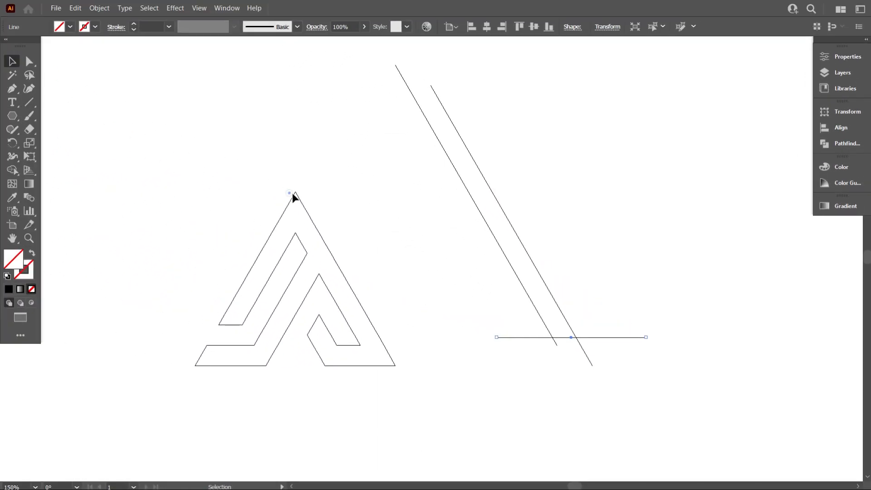
{"action": "left_click", "coordinate": [269, 182]}
Trim the overhanging ends around the horizontal line with Shape Builder, leaving both angled lines joined by a short base
{"action": "scroll", "coordinate": [581, 373], "scroll_direction": "up", "scroll_amount": 2}
{"action": "left_click_drag", "start_coordinate": [611, 379], "coordinate": [483, 241]}
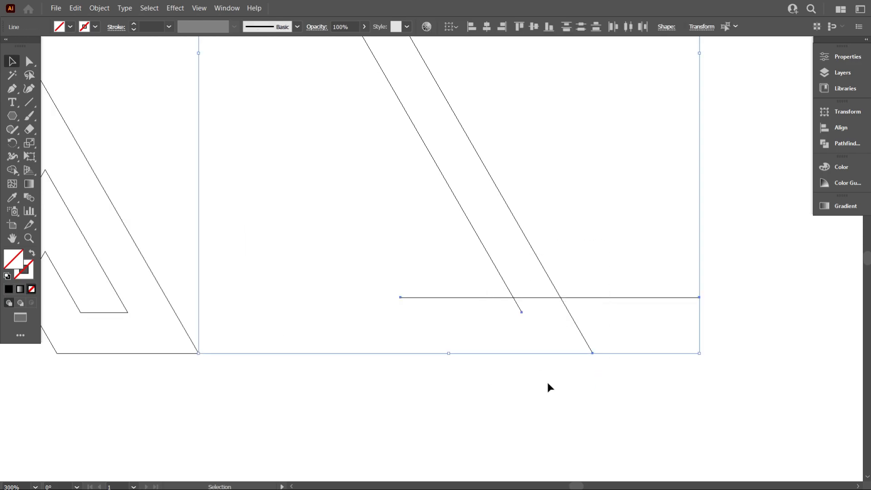
{"action": "left_click", "coordinate": [13, 169]}
{"action": "left_click_drag", "start_coordinate": [434, 277], "coordinate": [491, 322]}
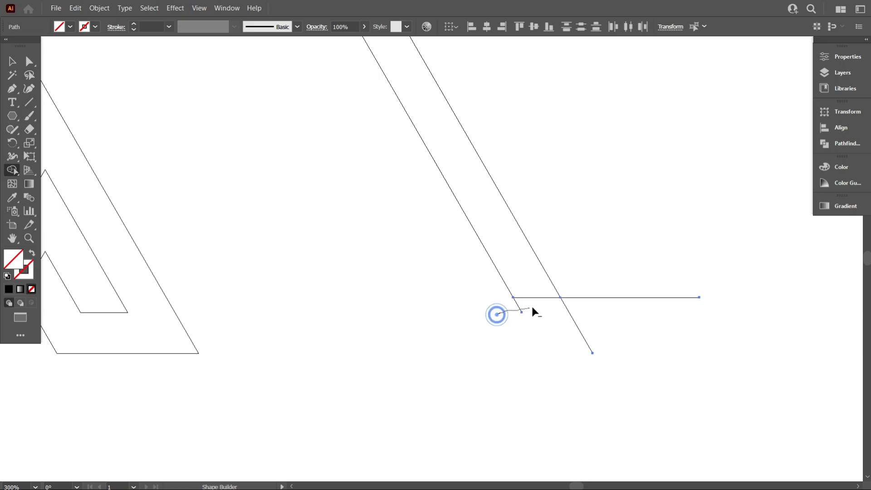
{"action": "left_click_drag", "start_coordinate": [564, 349], "coordinate": [624, 296]}
{"action": "left_click", "coordinate": [12, 64]}
{"action": "left_click", "coordinate": [291, 210]}
Duplicate the outer angled line to the midpoint of the short base line, halfway between the two angled lines
{"action": "scroll", "coordinate": [561, 323], "scroll_direction": "up", "scroll_amount": 4}
{"action": "scroll", "coordinate": [565, 325], "scroll_direction": "up", "scroll_amount": 2}
{"action": "left_click", "coordinate": [449, 260]}
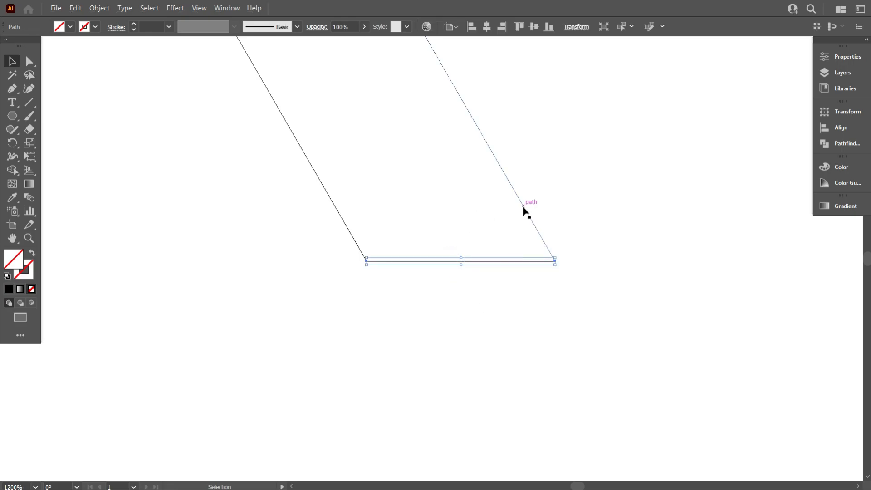
{"action": "left_click_drag", "start_coordinate": [525, 212], "coordinate": [432, 211]}
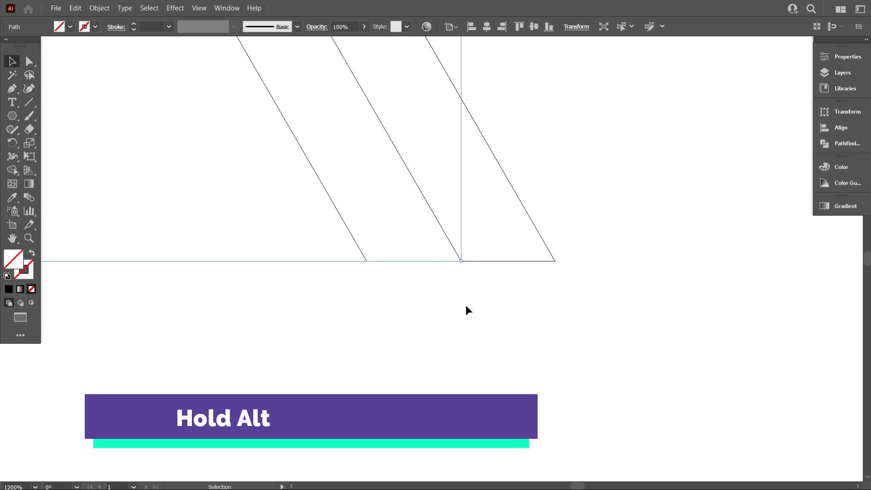
{"action": "scroll", "coordinate": [471, 311], "scroll_direction": "up", "scroll_amount": 1}
{"action": "left_click", "coordinate": [473, 316]}
{"action": "scroll", "coordinate": [474, 317], "scroll_direction": "down", "scroll_amount": 3}
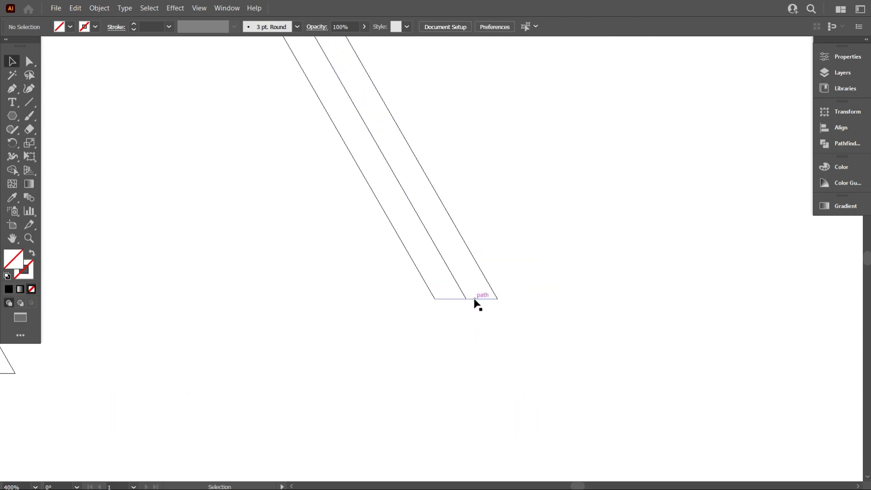
Pull the short horizontal base line away from the angled lines and delete it
{"action": "left_click_drag", "start_coordinate": [474, 298], "coordinate": [489, 354]}
{"action": "scroll", "coordinate": [514, 352], "scroll_direction": "down", "scroll_amount": 2}
{"action": "left_click", "coordinate": [521, 377]}
{"action": "left_click_drag", "start_coordinate": [523, 379], "coordinate": [470, 349]}
{"action": "key", "text": "Delete"}
Group the three parallel angled lines and deselect them
{"action": "left_click_drag", "start_coordinate": [525, 353], "coordinate": [421, 251]}
{"action": "right_click", "coordinate": [471, 220]}
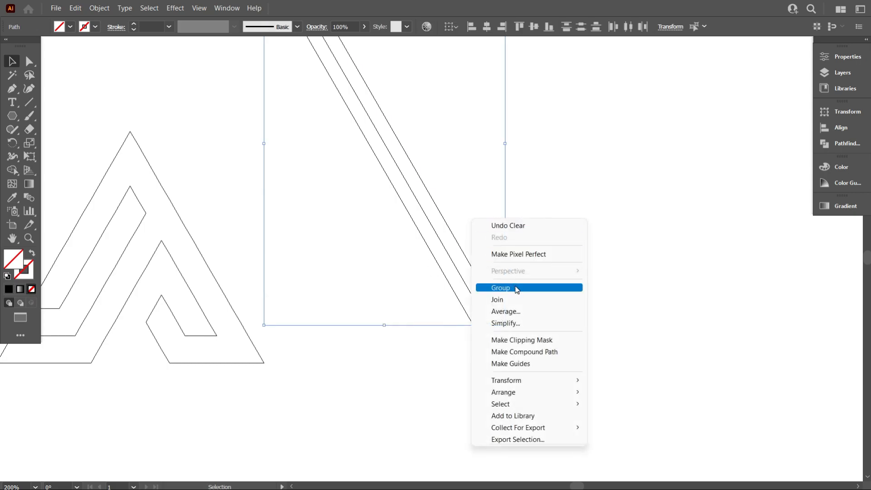
{"action": "left_click", "coordinate": [517, 288]}
{"action": "left_click", "coordinate": [596, 295]}
Duplicate the line group onto the mark's right leg, aligned with its edges, and return from Outline mode to the normal preview
{"action": "left_click_drag", "start_coordinate": [501, 321], "coordinate": [341, 326]}
{"action": "left_click", "coordinate": [280, 383]}
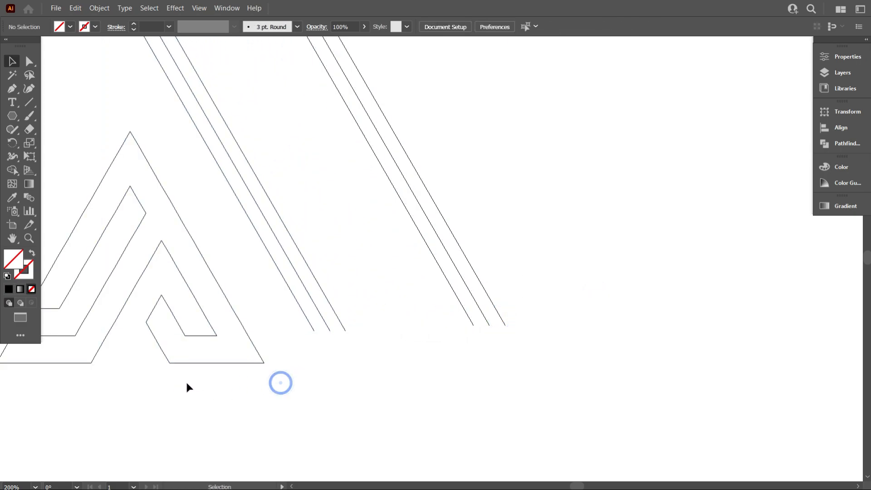
{"action": "scroll", "coordinate": [184, 389], "scroll_direction": "up", "scroll_amount": 2}
{"action": "left_click_drag", "start_coordinate": [492, 284], "coordinate": [348, 348]}
{"action": "scroll", "coordinate": [499, 328], "scroll_direction": "down", "scroll_amount": 4}
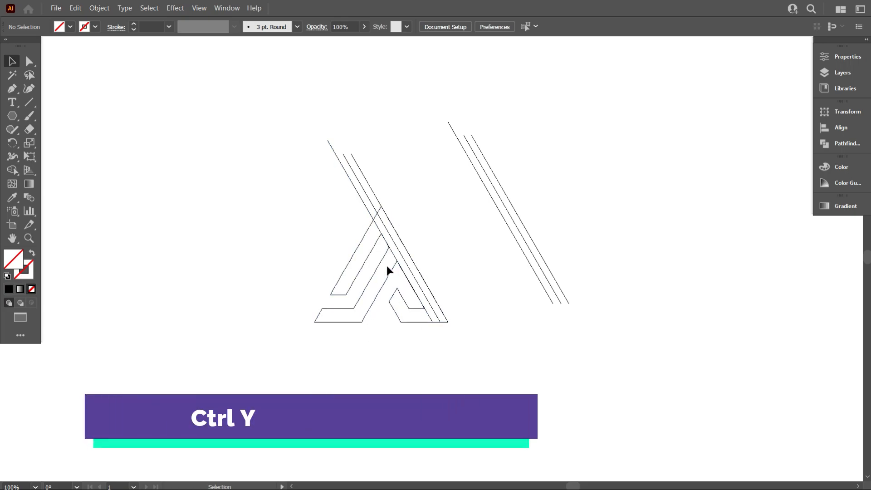
{"action": "key", "text": "ctrl+y"}
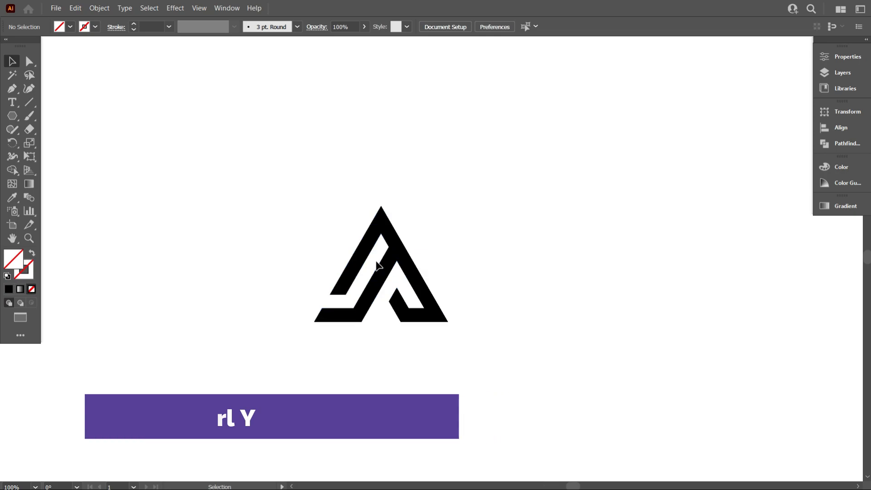
Divide the mark's right leg lengthwise along the construction lines with Shape Builder, using a black fill, and deselect everything
{"action": "left_click_drag", "start_coordinate": [279, 208], "coordinate": [441, 354]}
{"action": "scroll", "coordinate": [377, 282], "scroll_direction": "up", "scroll_amount": 1}
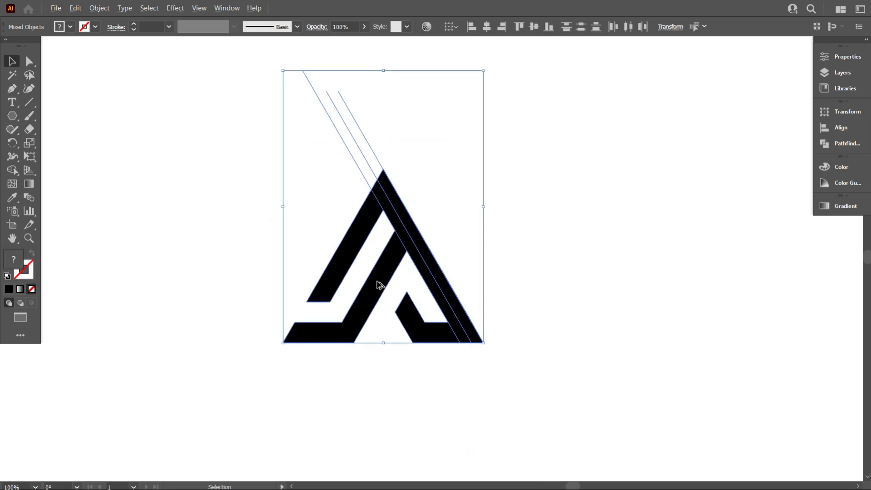
{"action": "left_click", "coordinate": [12, 171]}
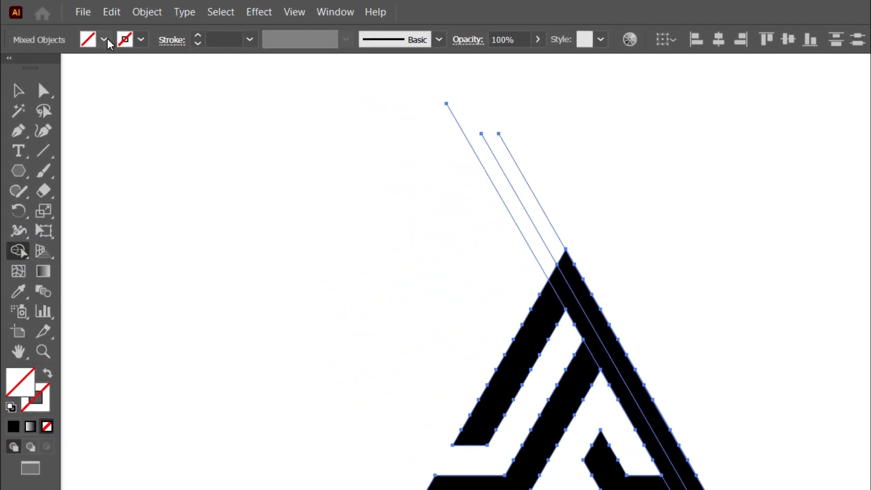
{"action": "left_click", "coordinate": [105, 40]}
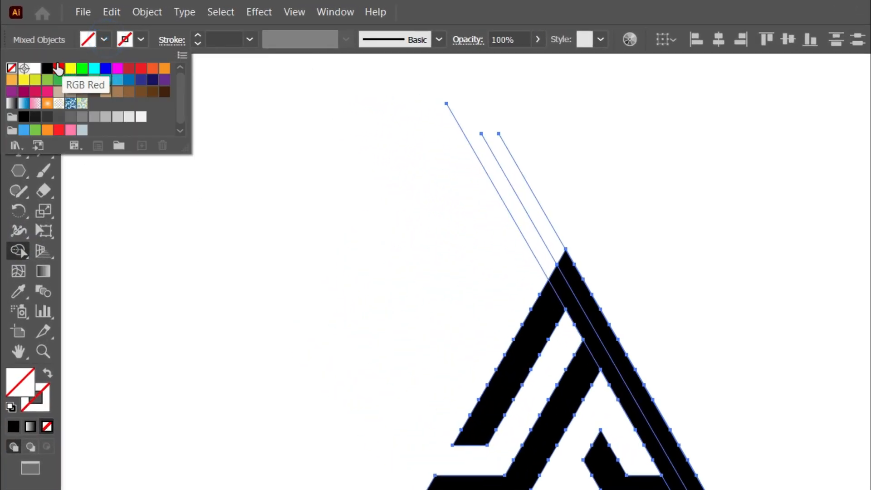
{"action": "left_click", "coordinate": [45, 70]}
{"action": "scroll", "coordinate": [543, 264], "scroll_direction": "up", "scroll_amount": 3}
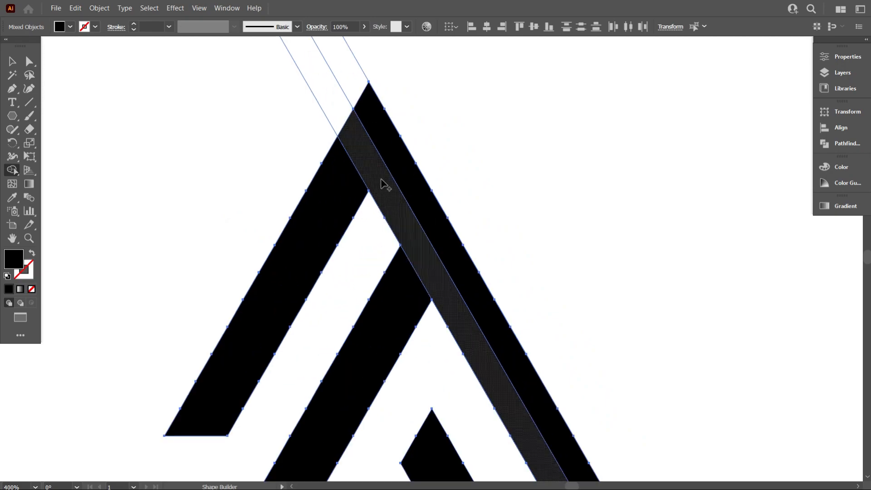
{"action": "left_click", "coordinate": [374, 170]}
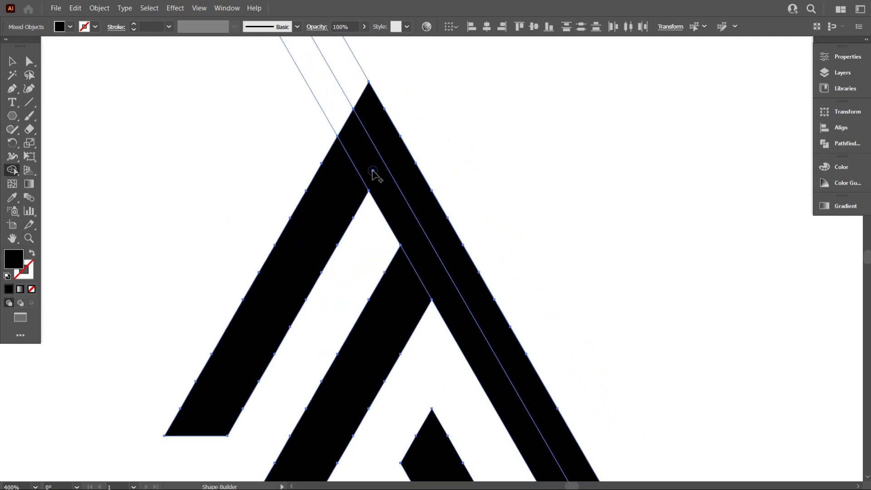
{"action": "left_click", "coordinate": [400, 178]}
{"action": "scroll", "coordinate": [93, 165], "scroll_direction": "up", "scroll_amount": 1}
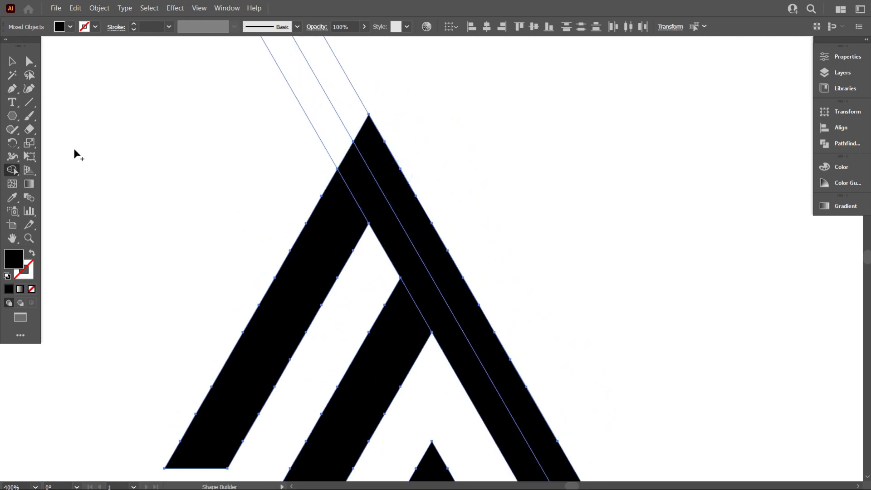
{"action": "left_click", "coordinate": [12, 62]}
{"action": "left_click", "coordinate": [163, 136]}
{"action": "scroll", "coordinate": [228, 181], "scroll_direction": "down", "scroll_amount": 2}
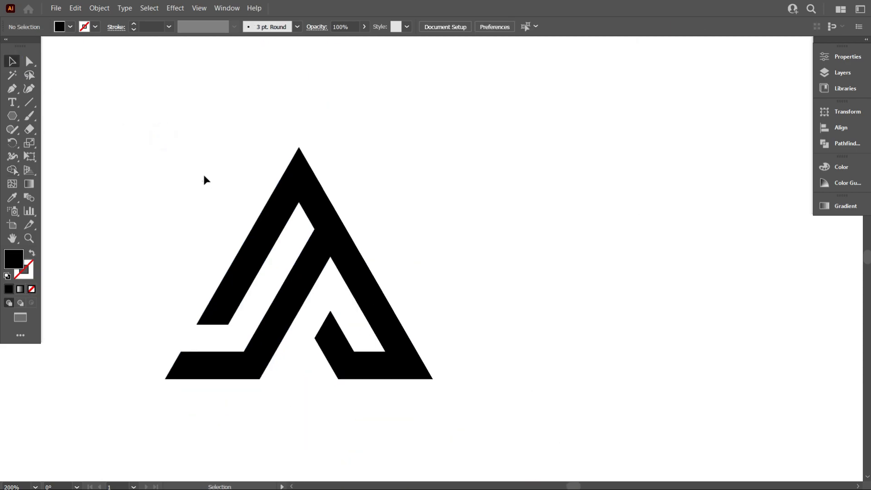
Select the leftover construction line ends above the mark's peak and ungroup them
{"action": "left_click_drag", "start_coordinate": [203, 179], "coordinate": [275, 108]}
{"action": "left_click", "coordinate": [366, 124]}
{"action": "left_click_drag", "start_coordinate": [301, 82], "coordinate": [215, 135]}
{"action": "right_click", "coordinate": [327, 118]}
{"action": "left_click", "coordinate": [375, 212]}
{"action": "left_click", "coordinate": [247, 122]}
{"action": "left_click", "coordinate": [274, 134]}
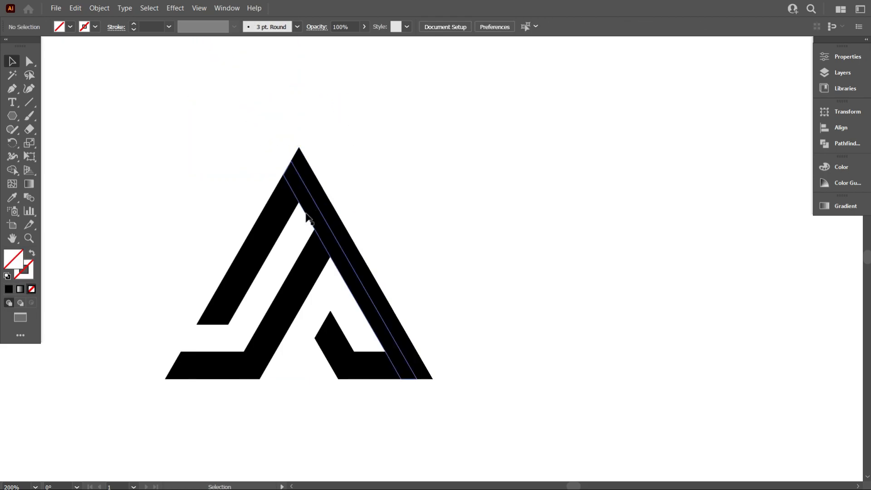
Try to round the corners of the mark's upper left bar by its corner widgets, and undo the rounding
{"action": "scroll", "coordinate": [288, 202], "scroll_direction": "up", "scroll_amount": 3}
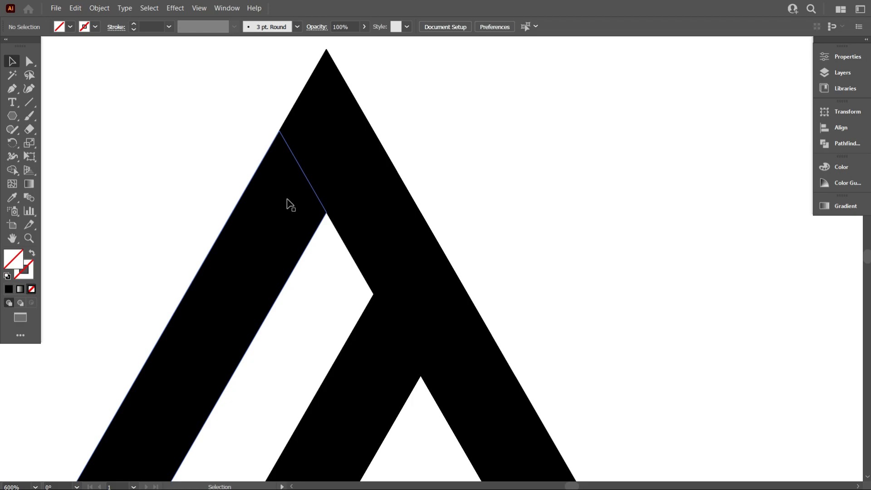
{"action": "left_click", "coordinate": [289, 202]}
{"action": "scroll", "coordinate": [278, 233], "scroll_direction": "down", "scroll_amount": 2}
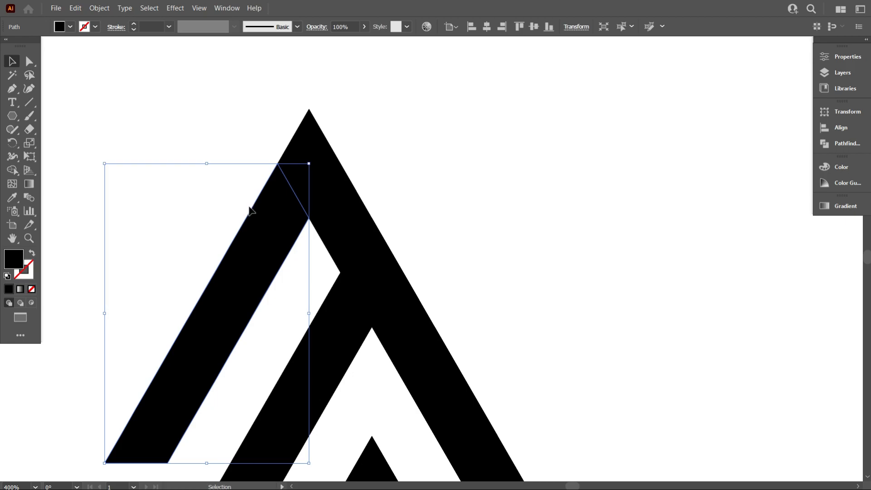
{"action": "left_click", "coordinate": [30, 63]}
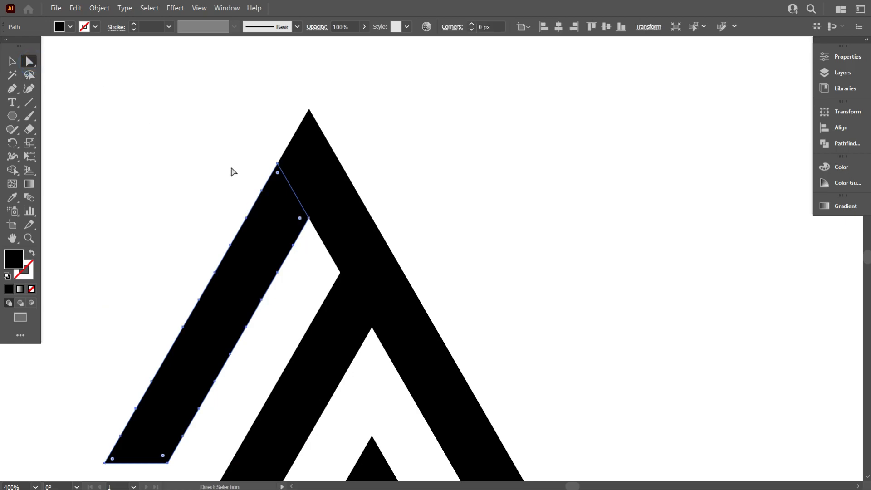
{"action": "mouse_move", "coordinate": [277, 175]}
{"action": "left_mouse_down"}
{"action": "mouse_move", "coordinate": [282, 247]}
{"action": "mouse_move", "coordinate": [270, 249]}
{"action": "left_mouse_up"}
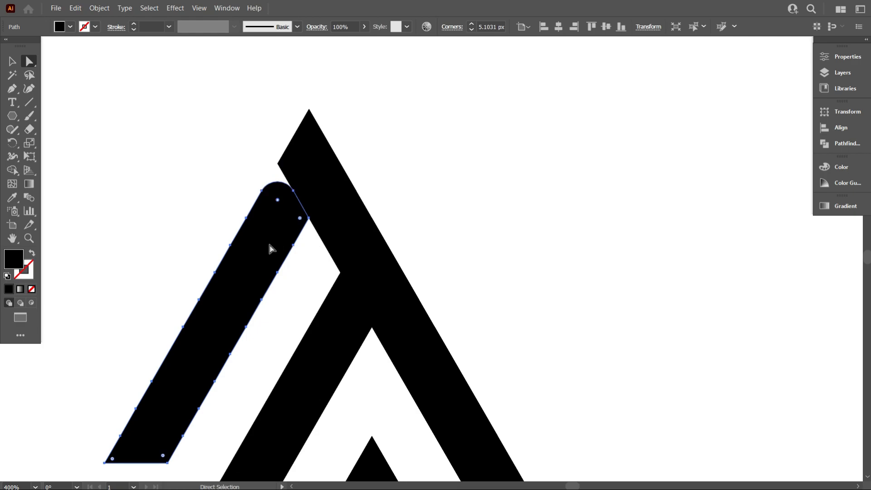
{"action": "left_click", "coordinate": [195, 206]}
{"action": "key", "text": "ctrl+z"}
{"action": "key", "text": "ctrl+z"}
{"action": "left_click", "coordinate": [12, 60]}
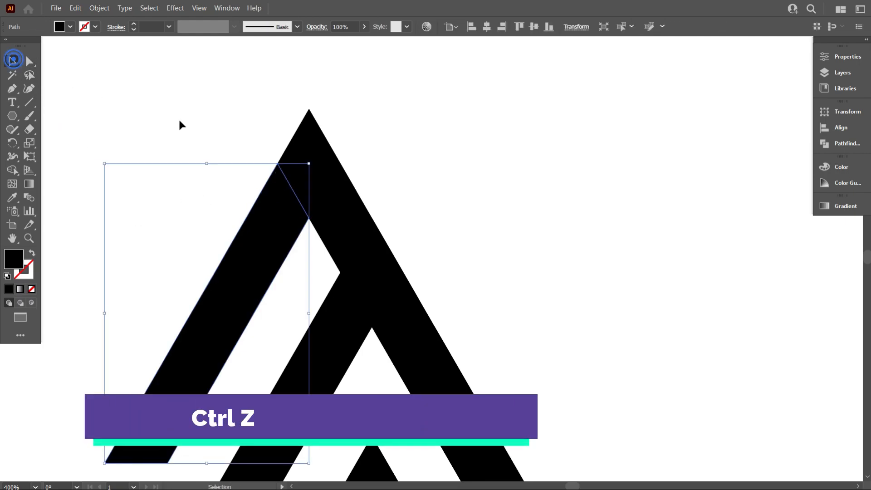
{"action": "left_click", "coordinate": [180, 123]}
Copy the mark's upper left bar and paste the copy in front at the same position
{"action": "left_click", "coordinate": [263, 221]}
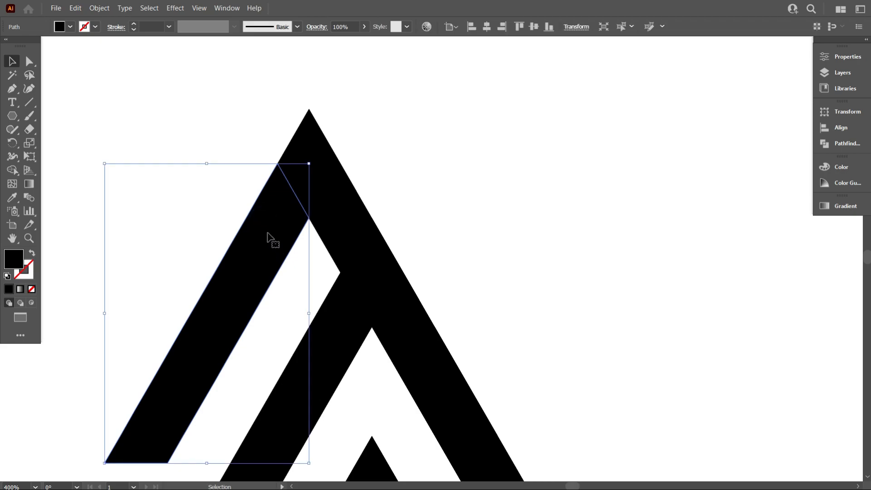
{"action": "scroll", "coordinate": [307, 240], "scroll_direction": "down", "scroll_amount": 2}
{"action": "scroll", "coordinate": [253, 273], "scroll_direction": "up", "scroll_amount": 1}
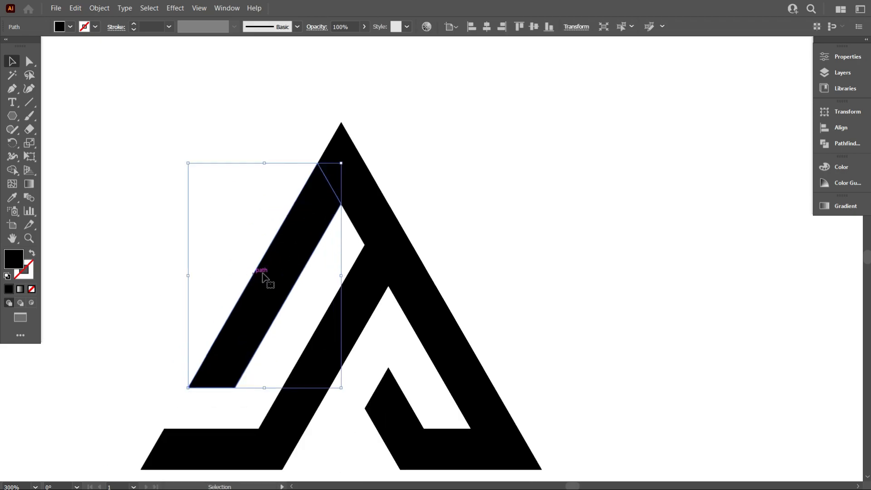
{"action": "key", "text": "ctrl+c"}
{"action": "key", "text": "ctrl+f"}
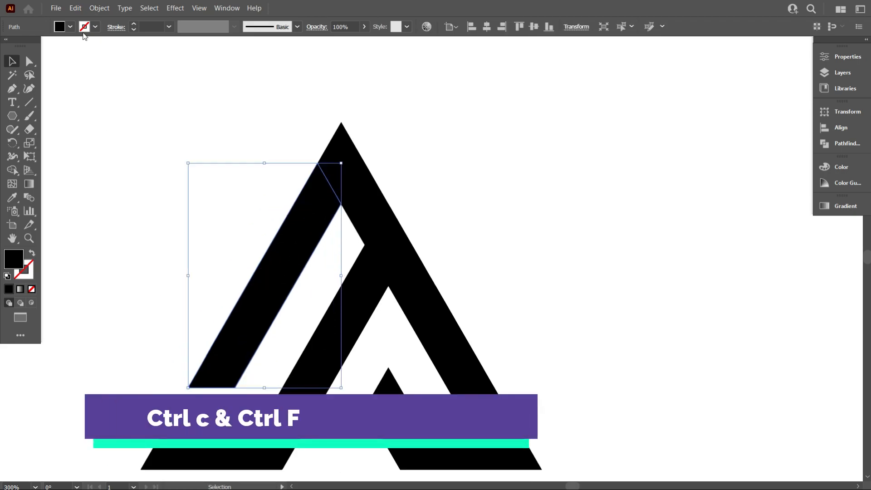
{"action": "left_click", "coordinate": [74, 10]}
{"action": "left_click", "coordinate": [93, 61]}
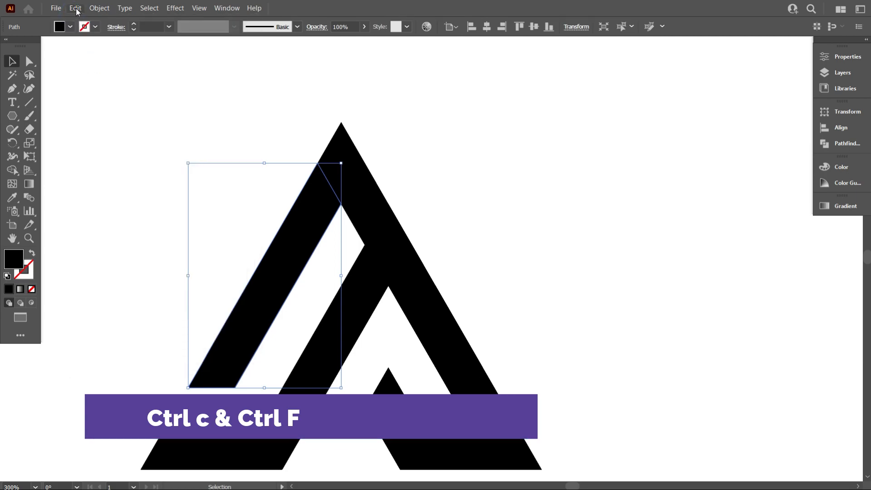
{"action": "left_click", "coordinate": [76, 9]}
{"action": "left_click", "coordinate": [106, 108]}
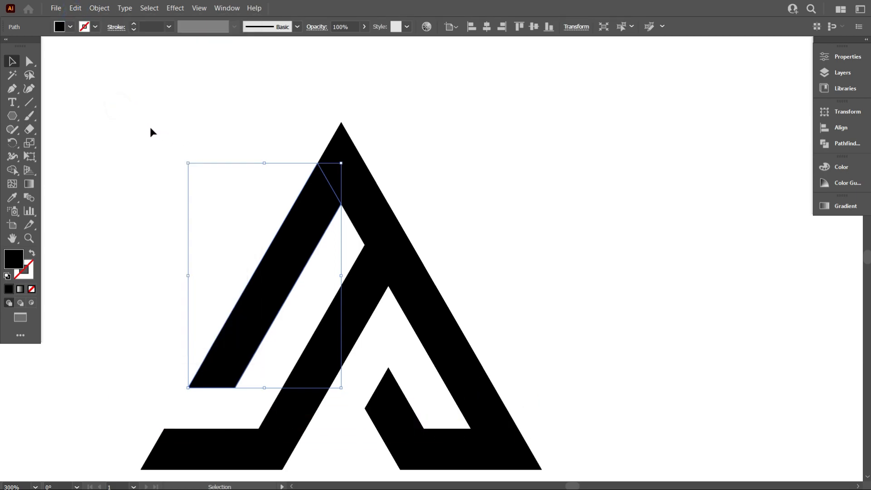
Delete the extra anchor point just below the left bar's top corner on its outer edge, and activate Direct Selection
{"action": "left_click", "coordinate": [13, 89]}
{"action": "left_click", "coordinate": [49, 119]}
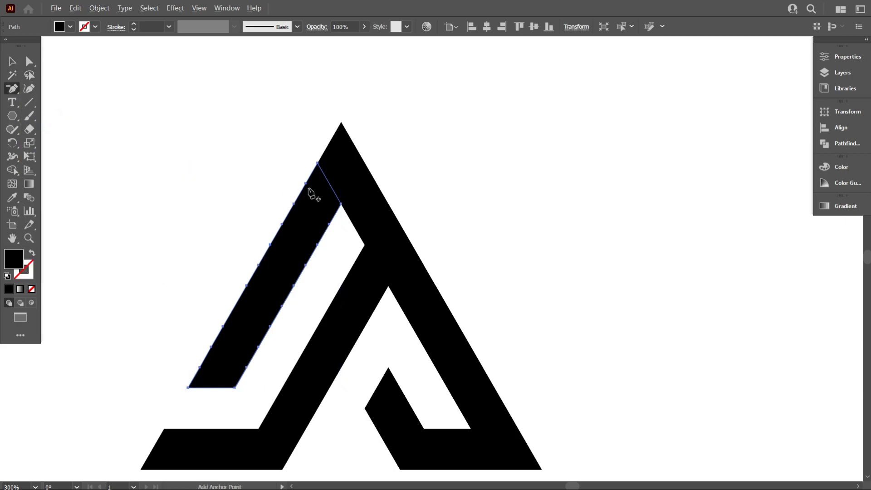
{"action": "scroll", "coordinate": [314, 190], "scroll_direction": "up", "scroll_amount": 4}
{"action": "left_click", "coordinate": [308, 169]}
{"action": "scroll", "coordinate": [308, 172], "scroll_direction": "down", "scroll_amount": 4}
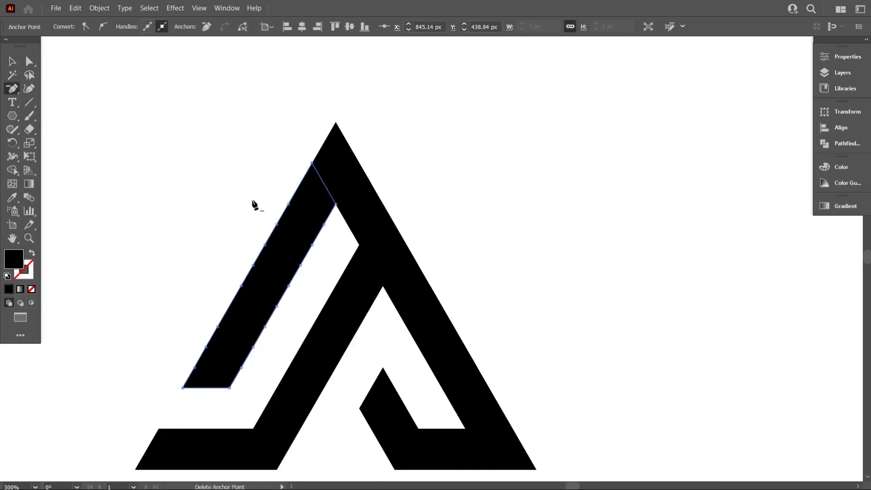
{"action": "left_click", "coordinate": [12, 62]}
{"action": "left_click", "coordinate": [29, 61]}
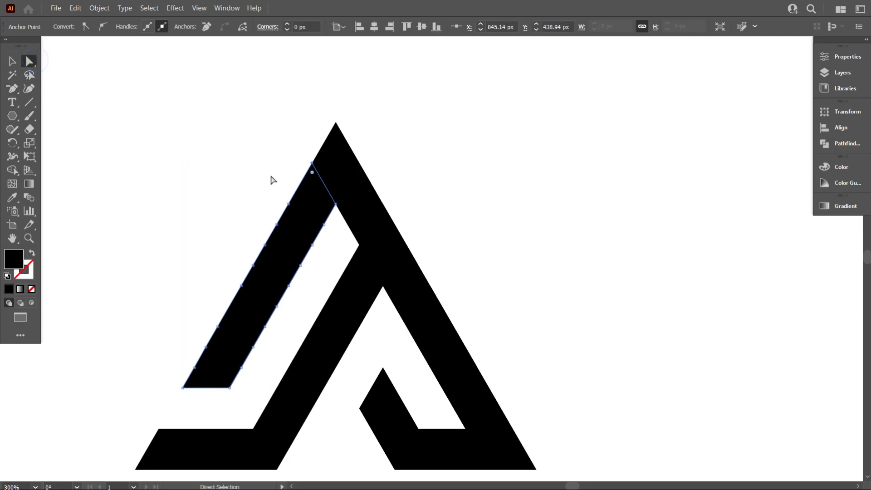
Round the top corner of the mark's upper left bar to a 7 px radius
{"action": "left_click_drag", "start_coordinate": [313, 174], "coordinate": [317, 199]}
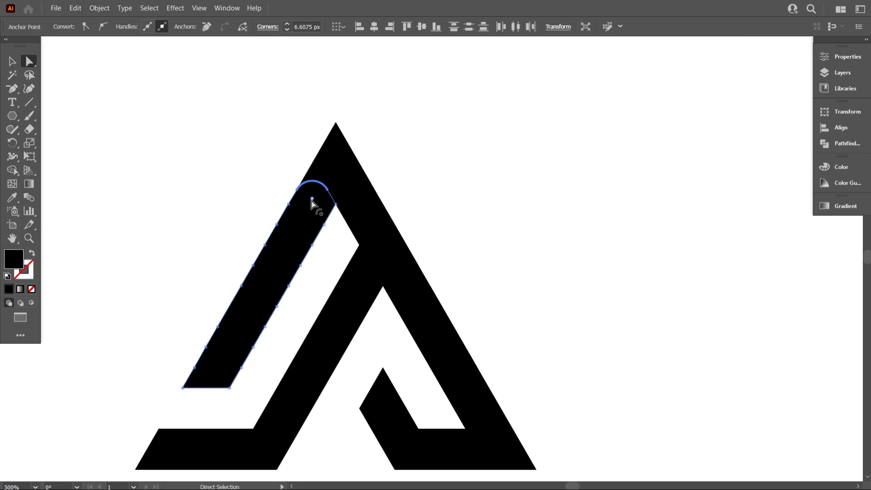
{"action": "left_click", "coordinate": [308, 26]}
{"action": "type", "text": "7"}
{"action": "key", "text": "Return"}
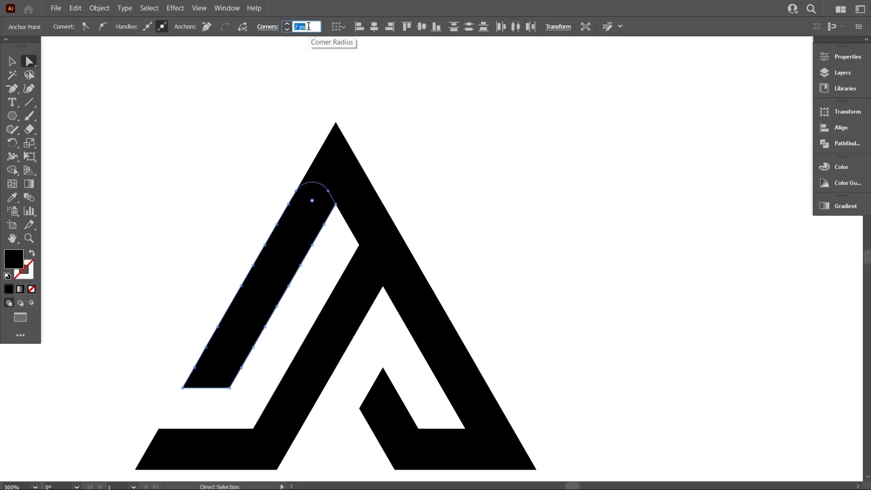
{"action": "left_click", "coordinate": [289, 99]}
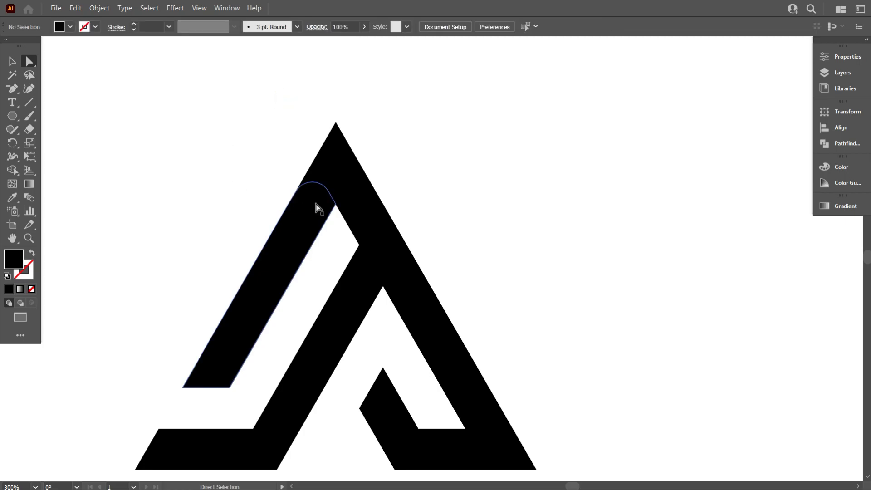
With Shape Builder, merge the leftover piece above the left bar's rounded corner into the right leg's inner strip
{"action": "left_click", "coordinate": [11, 61]}
{"action": "left_click", "coordinate": [189, 105]}
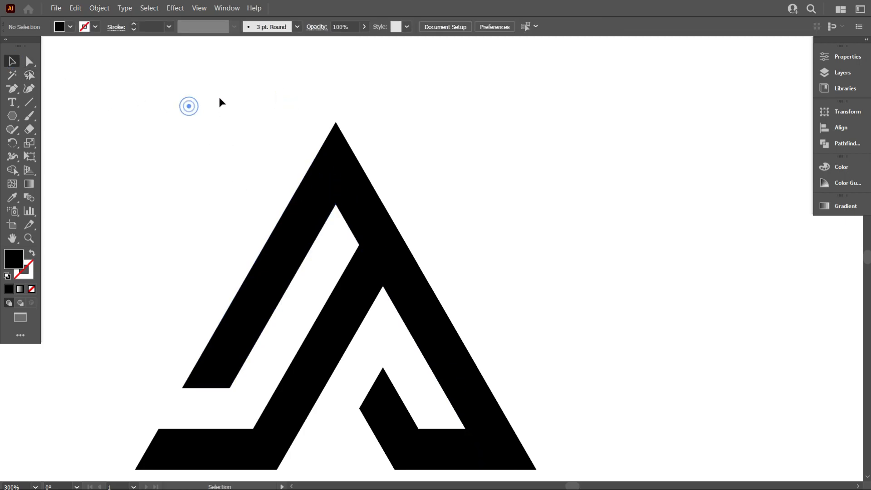
{"action": "left_click_drag", "start_coordinate": [219, 98], "coordinate": [432, 270]}
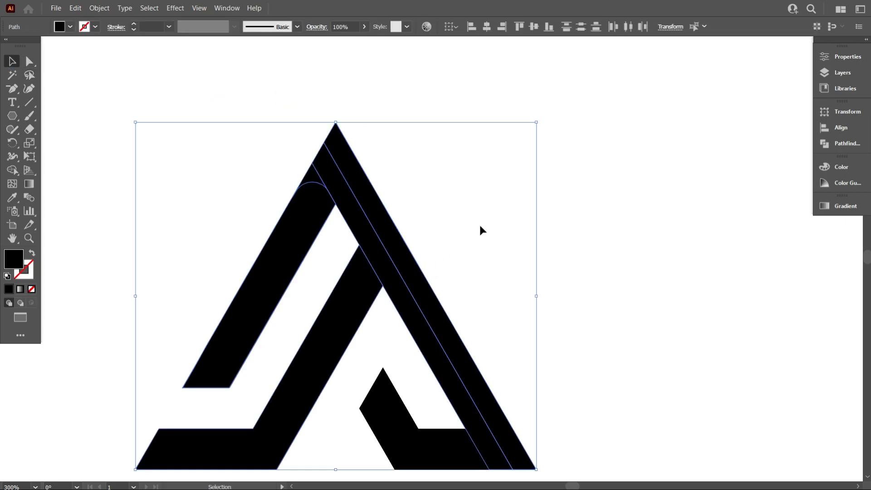
{"action": "left_click", "coordinate": [14, 170]}
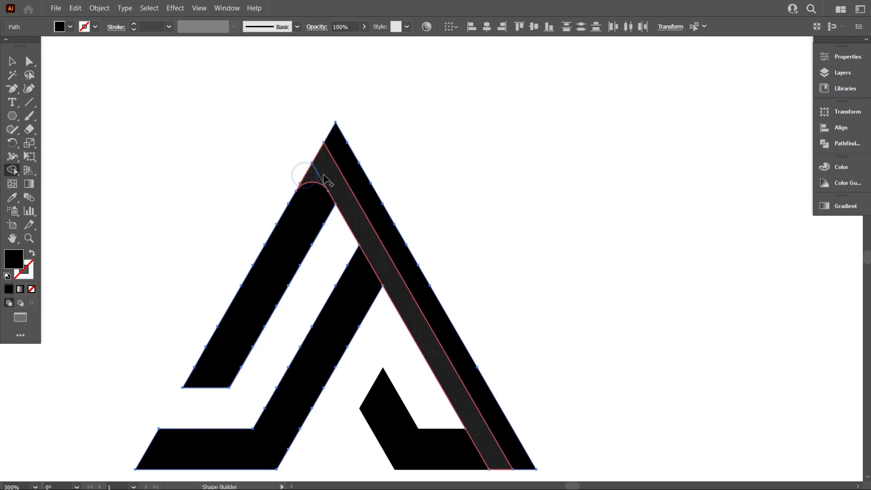
Delete the two extra anchor points on the merged strip's outer edge, between its tip and the left bar's rounded top
{"action": "left_click", "coordinate": [12, 61]}
{"action": "left_click", "coordinate": [218, 148]}
{"action": "left_click", "coordinate": [318, 174]}
{"action": "scroll", "coordinate": [318, 173], "scroll_direction": "up", "scroll_amount": 1}
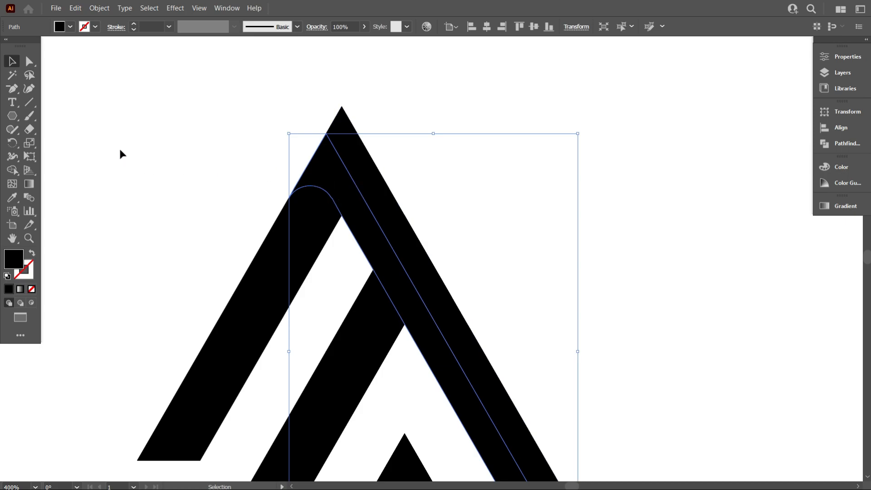
{"action": "left_click", "coordinate": [12, 88]}
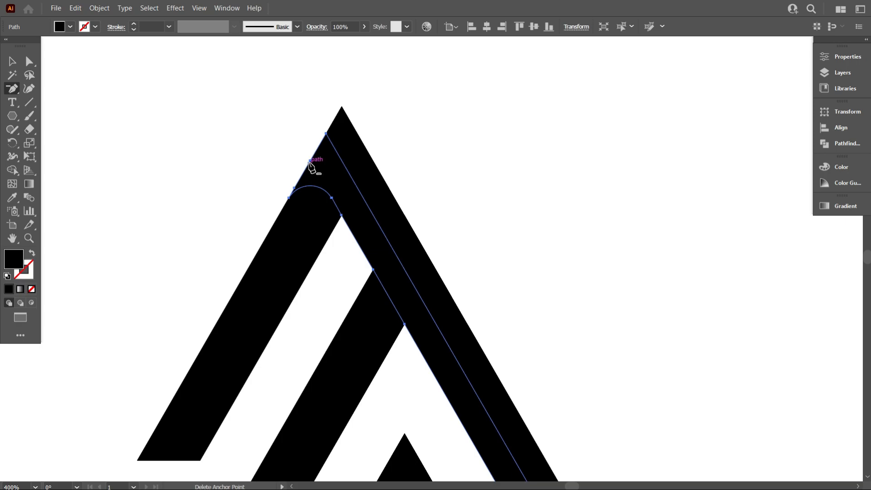
{"action": "left_click", "coordinate": [310, 164]}
{"action": "key", "text": "Return"}
{"action": "scroll", "coordinate": [317, 187], "scroll_direction": "up", "scroll_amount": 3}
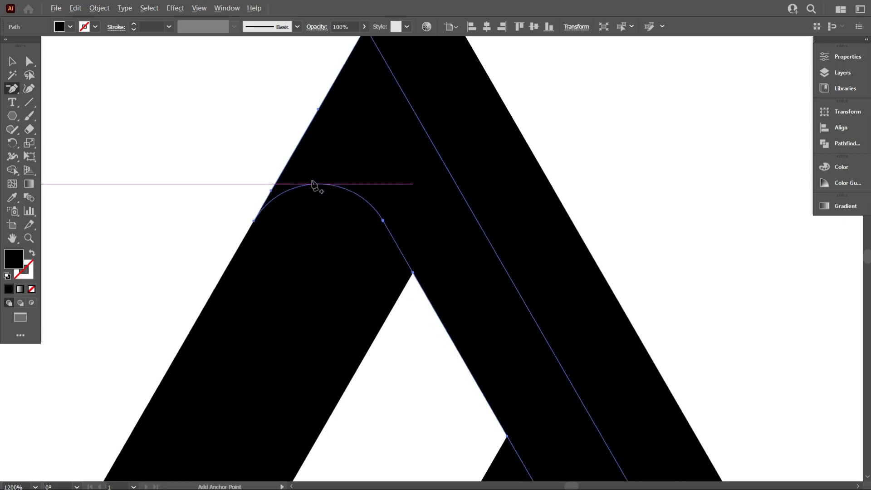
{"action": "left_click", "coordinate": [319, 110]}
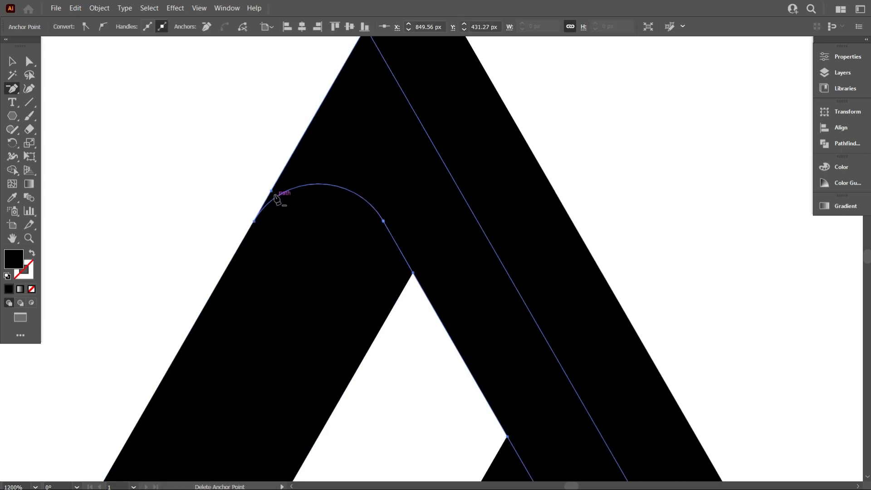
{"action": "scroll", "coordinate": [279, 229], "scroll_direction": "down", "scroll_amount": 3}
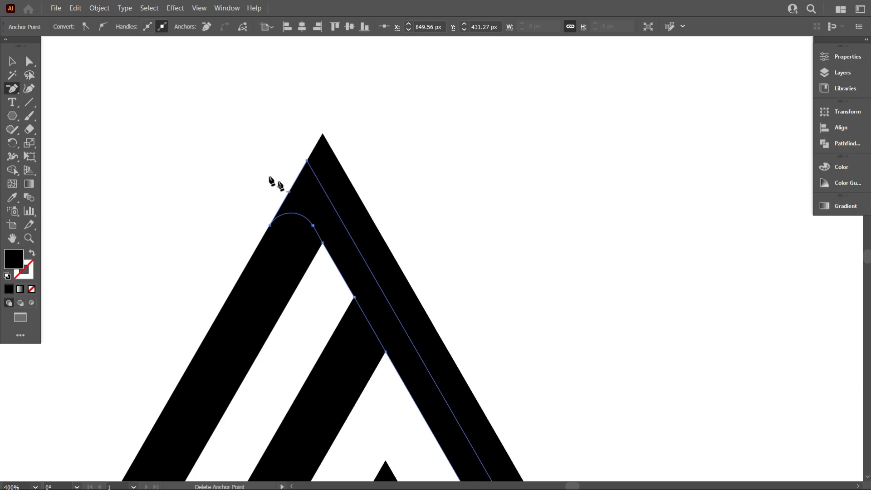
Try to round the merged strip's top corner with its live corner widget
{"action": "left_click", "coordinate": [6, 64]}
{"action": "left_click", "coordinate": [190, 101]}
{"action": "left_click", "coordinate": [301, 191]}
{"action": "left_click", "coordinate": [33, 64]}
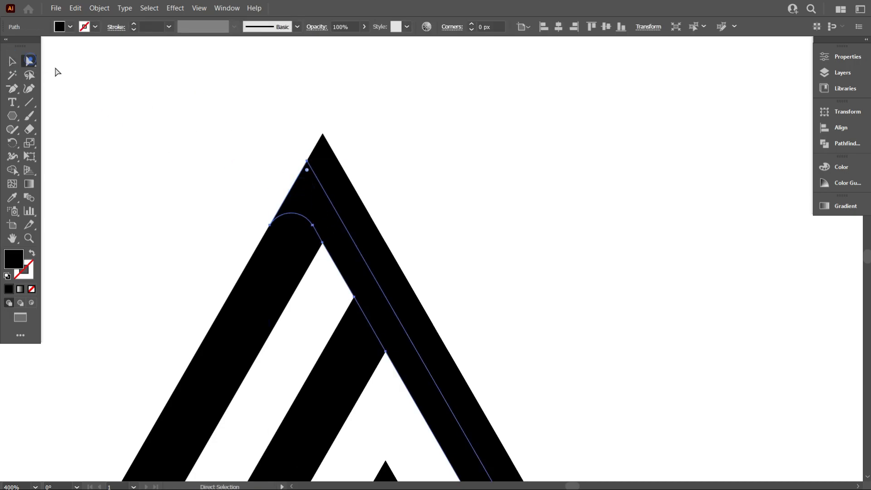
{"action": "left_click_drag", "start_coordinate": [306, 171], "coordinate": [363, 129]}
{"action": "left_click", "coordinate": [473, 159]}
Copy the merged strip and paste the copy in place over the original
{"action": "left_click", "coordinate": [320, 198]}
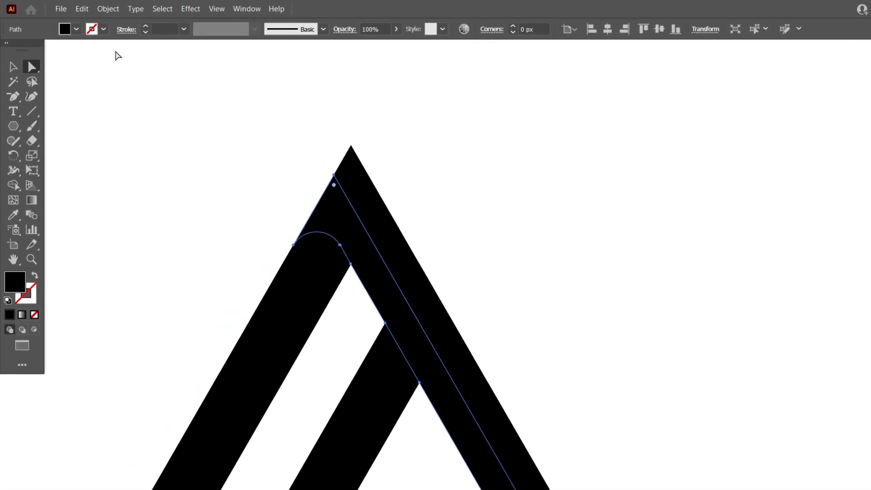
{"action": "left_click", "coordinate": [123, 18]}
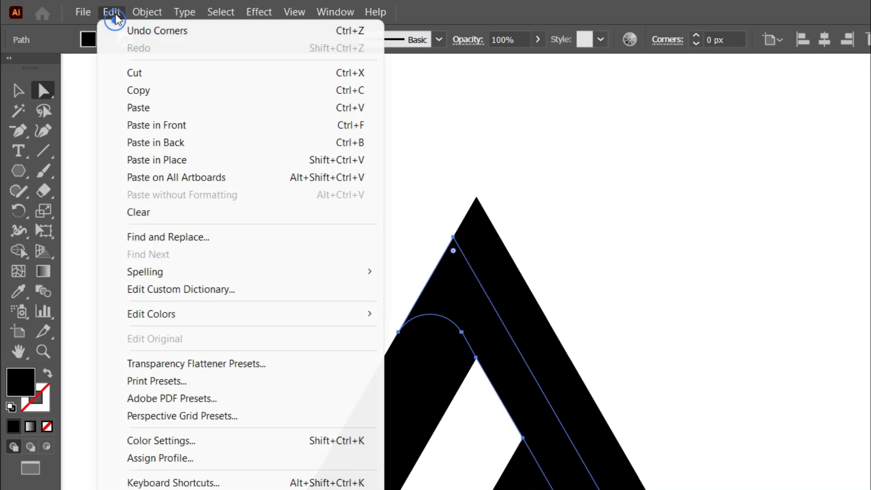
{"action": "left_click", "coordinate": [141, 88]}
{"action": "left_click", "coordinate": [112, 12]}
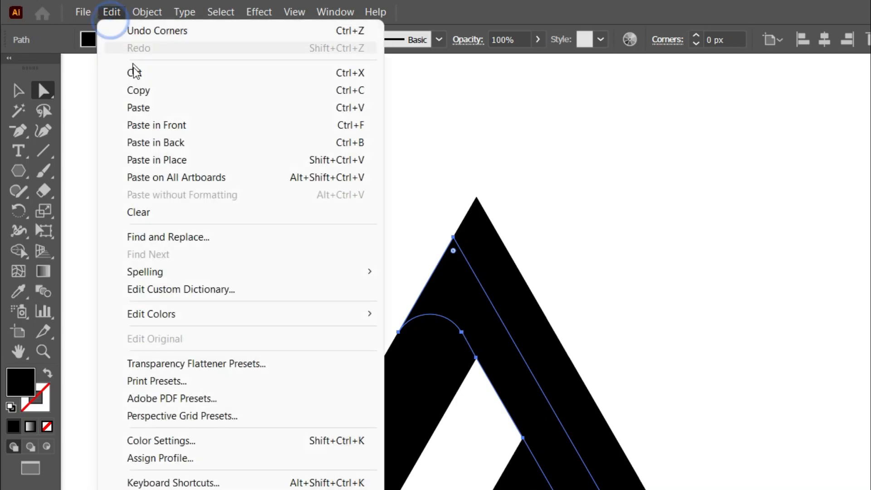
{"action": "left_click", "coordinate": [164, 160]}
Round the pasted strip's top corner to a radius of about 12.1 px
{"action": "left_click_drag", "start_coordinate": [454, 252], "coordinate": [463, 306]}
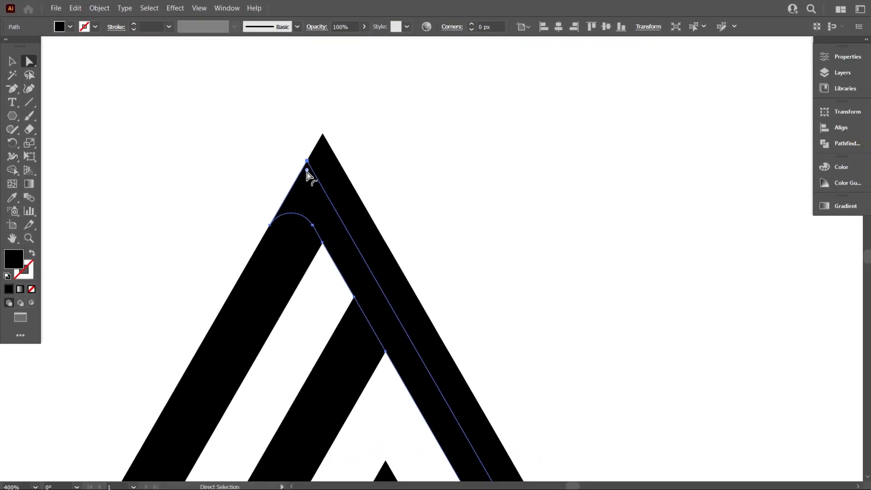
{"action": "left_click_drag", "start_coordinate": [311, 207], "coordinate": [321, 254]}
{"action": "left_click", "coordinate": [449, 208]}
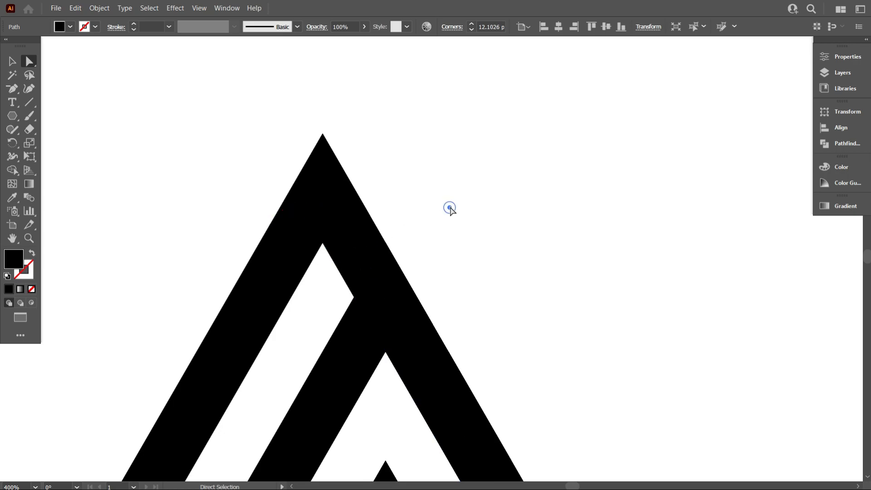
Select the overlapping shapes at the peak and merge the leftover tip into the right leg's outer strip with Shape Builder
{"action": "left_click", "coordinate": [13, 64]}
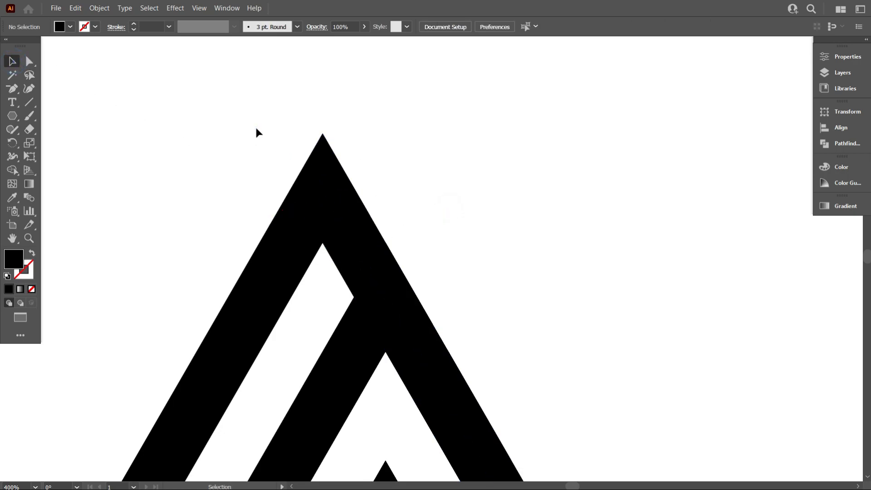
{"action": "left_click_drag", "start_coordinate": [251, 120], "coordinate": [444, 299]}
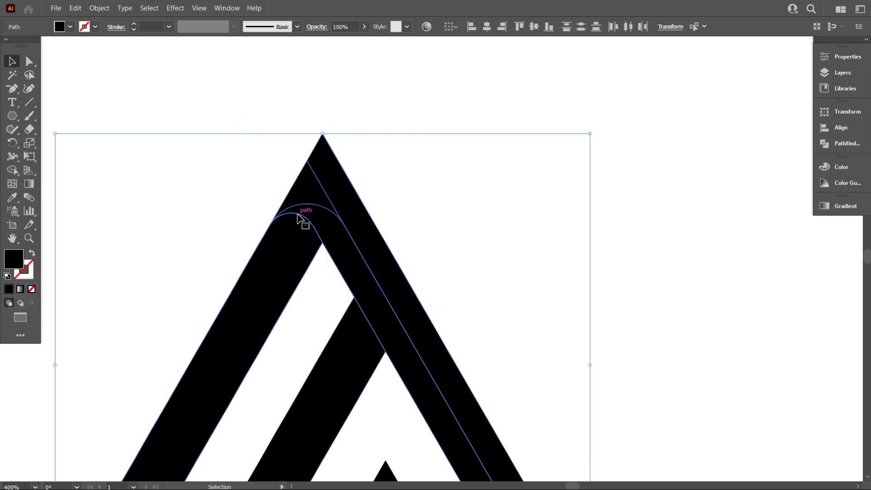
{"action": "left_click", "coordinate": [413, 199]}
{"action": "left_click", "coordinate": [329, 232]}
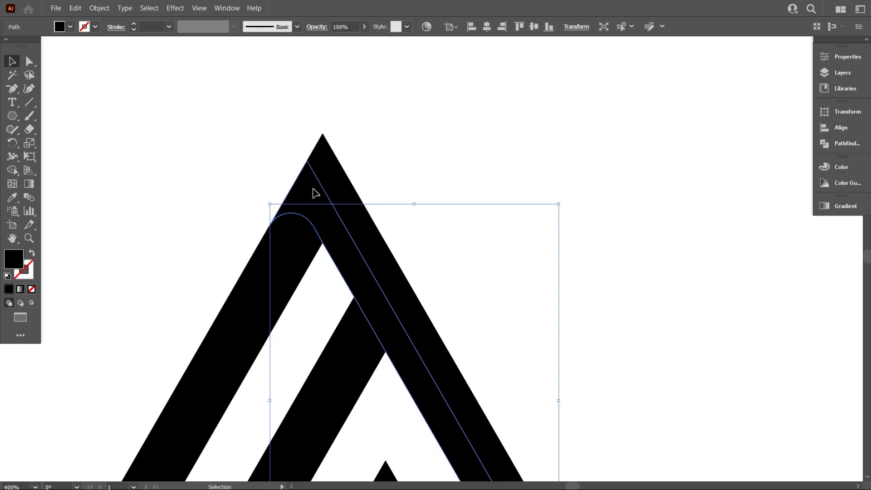
{"action": "left_click", "coordinate": [318, 220]}
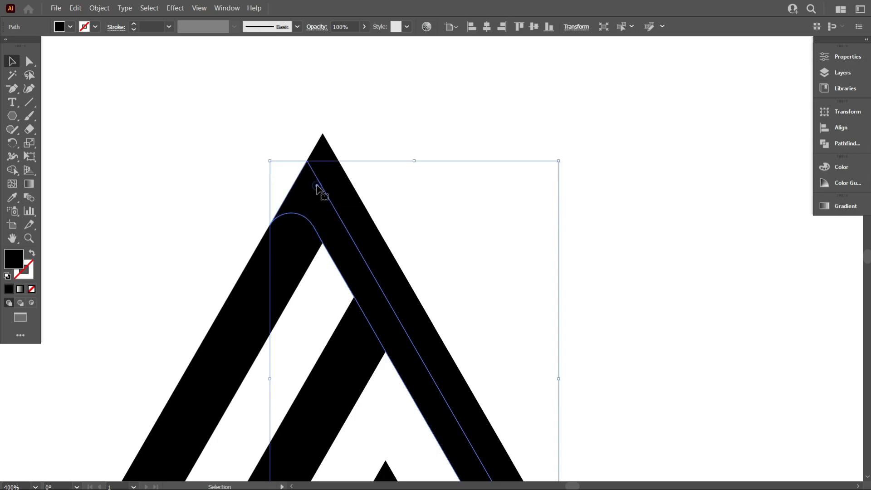
{"action": "left_click_drag", "start_coordinate": [208, 131], "coordinate": [440, 270]}
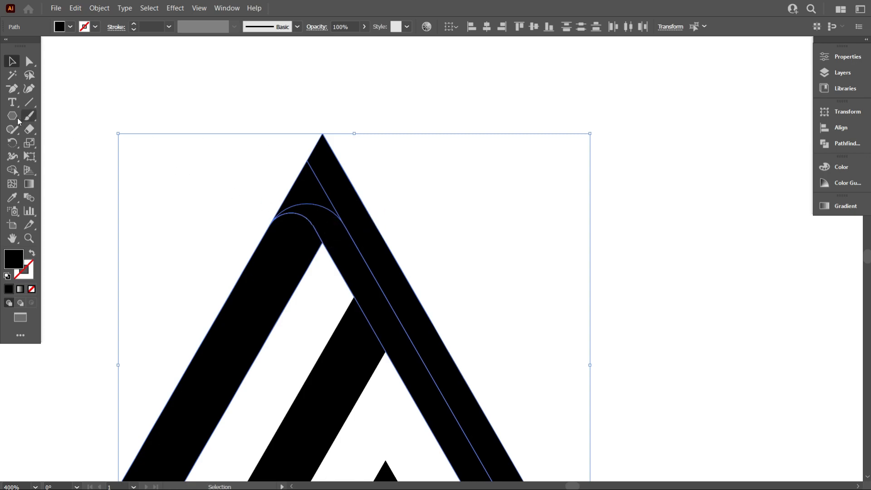
{"action": "left_click", "coordinate": [12, 170]}
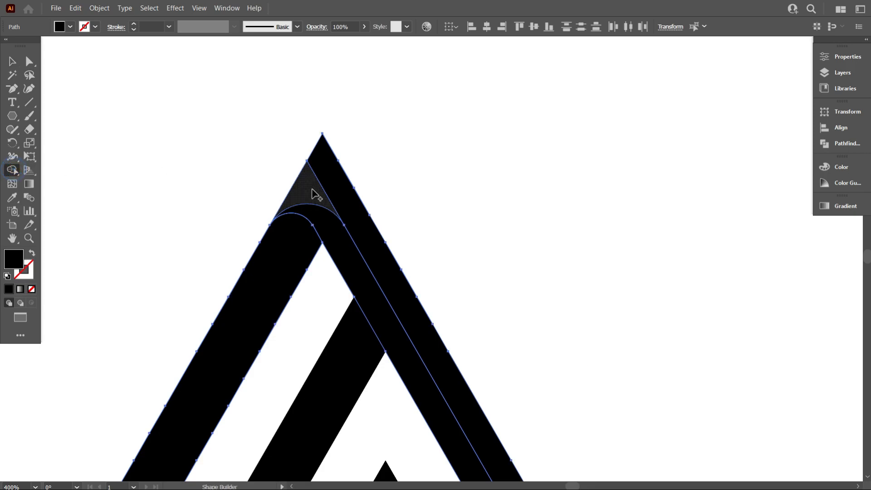
{"action": "left_click", "coordinate": [327, 191]}
{"action": "scroll", "coordinate": [324, 193], "scroll_direction": "down", "scroll_amount": 1}
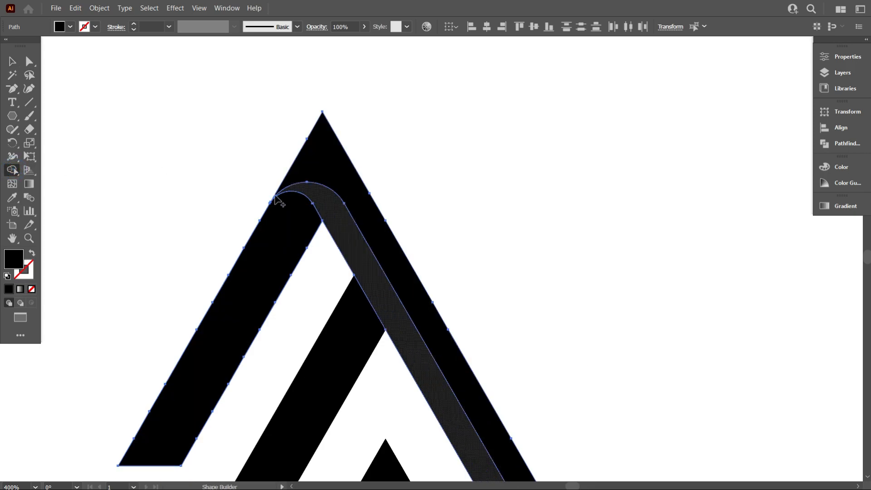
Try to delete the extra anchor point on the outer strip's left edge below the peak, and undo it
{"action": "left_click", "coordinate": [12, 61]}
{"action": "left_click", "coordinate": [157, 84]}
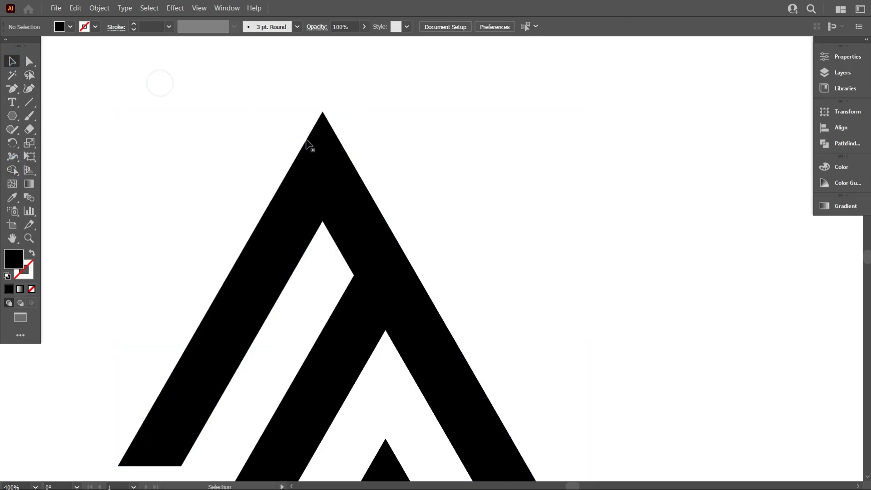
{"action": "left_click", "coordinate": [308, 150]}
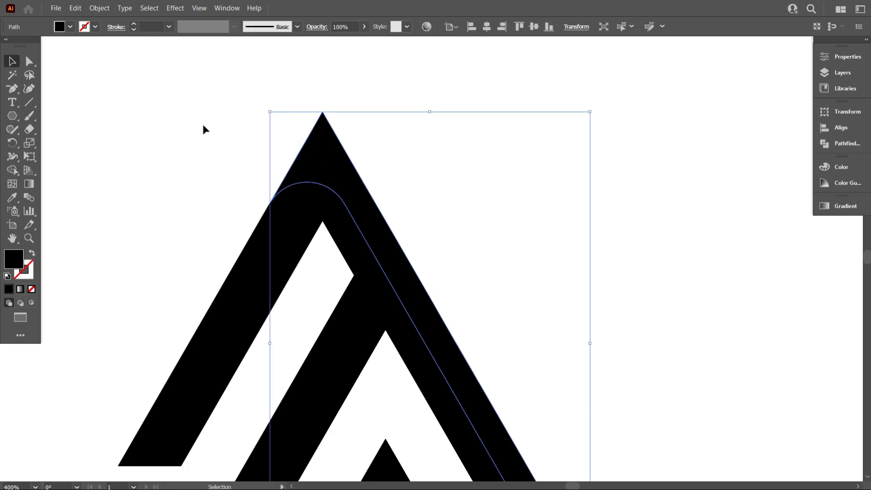
{"action": "left_click", "coordinate": [12, 88]}
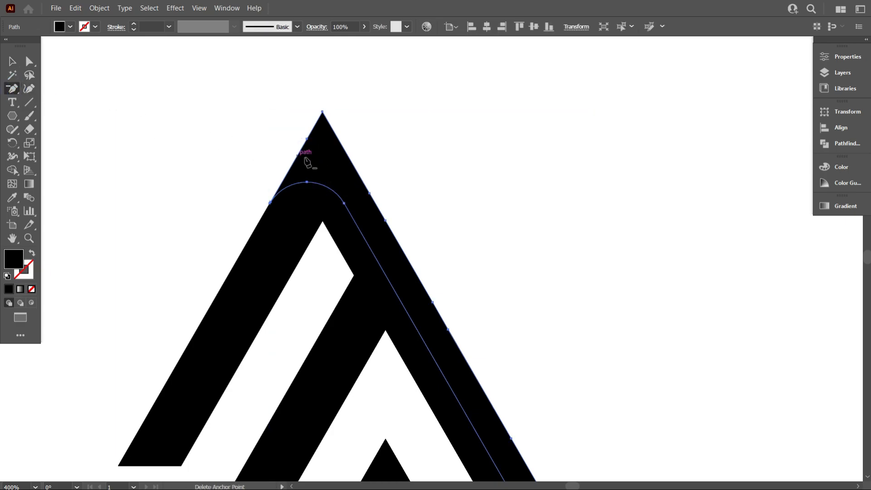
{"action": "left_click", "coordinate": [307, 141]}
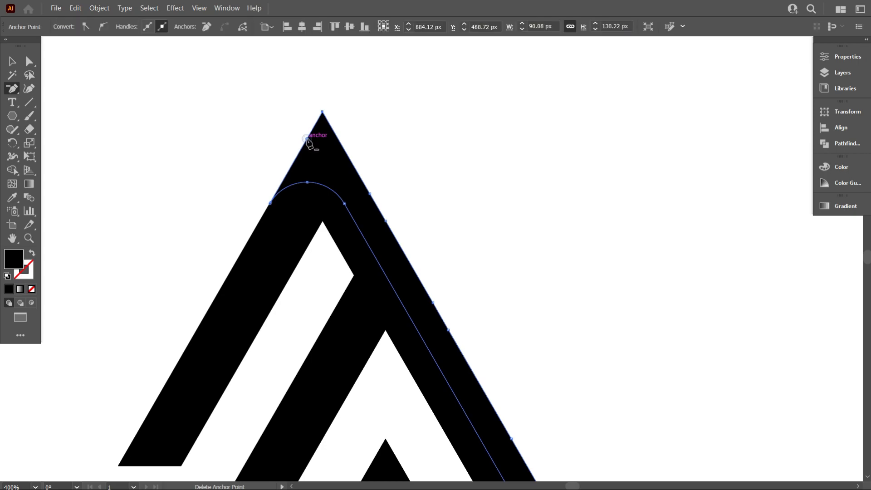
{"action": "key", "text": "ctrl+z"}
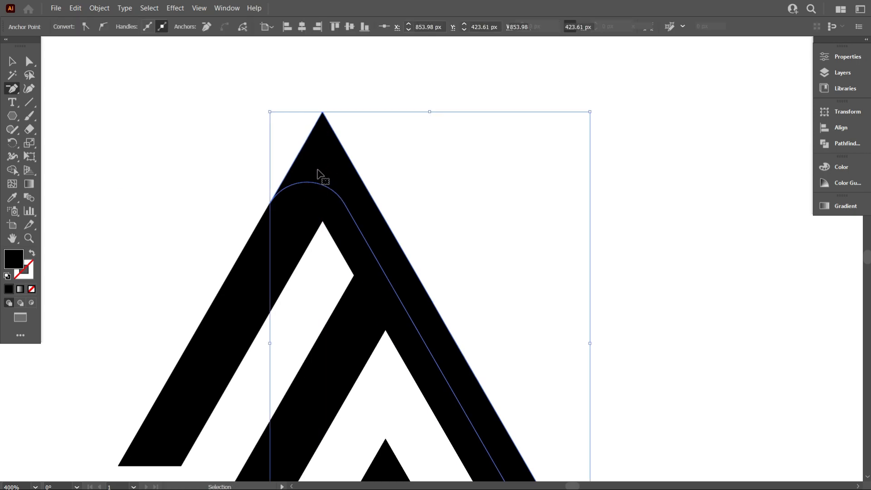
Try to round the outer strip's peak with its live corner widget
{"action": "left_click", "coordinate": [12, 62]}
{"action": "left_click", "coordinate": [302, 140]}
{"action": "left_click", "coordinate": [311, 146]}
{"action": "scroll", "coordinate": [297, 143], "scroll_direction": "up", "scroll_amount": 1}
{"action": "scroll", "coordinate": [297, 143], "scroll_direction": "up", "scroll_amount": 1}
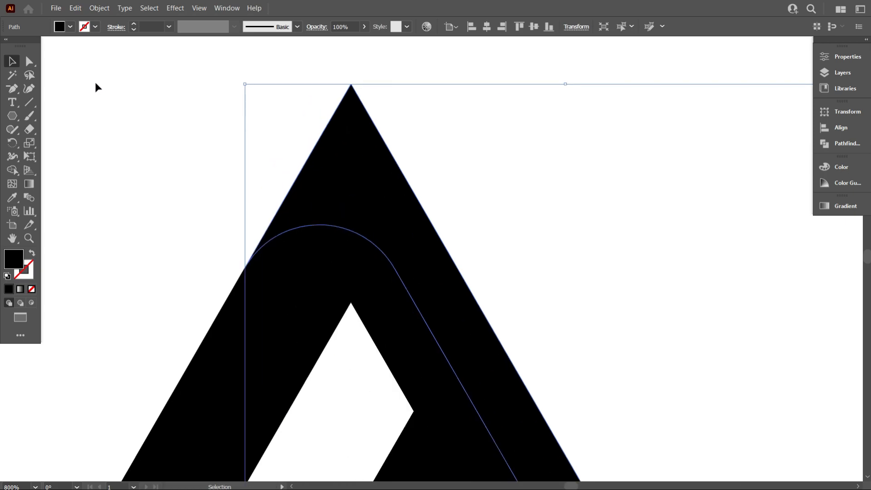
{"action": "left_click", "coordinate": [29, 61]}
{"action": "left_click_drag", "start_coordinate": [352, 94], "coordinate": [428, 42]}
{"action": "left_click", "coordinate": [431, 138]}
Delete the extra anchor point on the outer strip's left edge just below the peak
{"action": "left_click", "coordinate": [366, 163]}
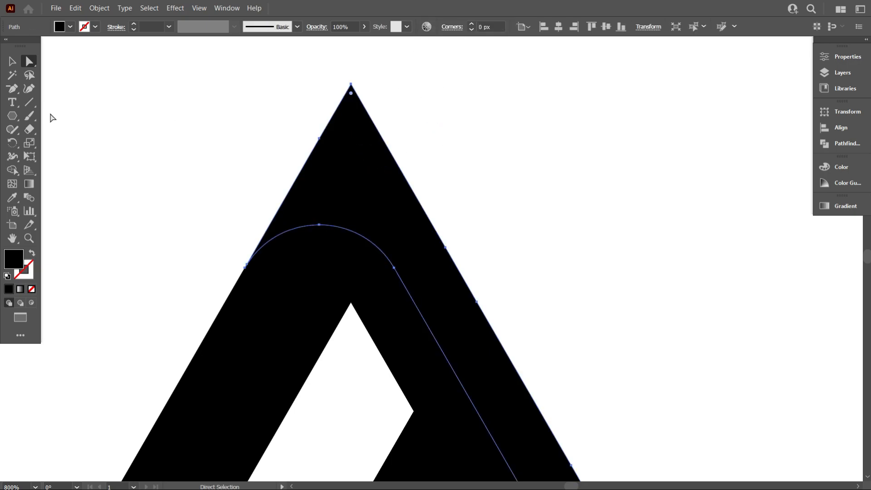
{"action": "left_click", "coordinate": [12, 89]}
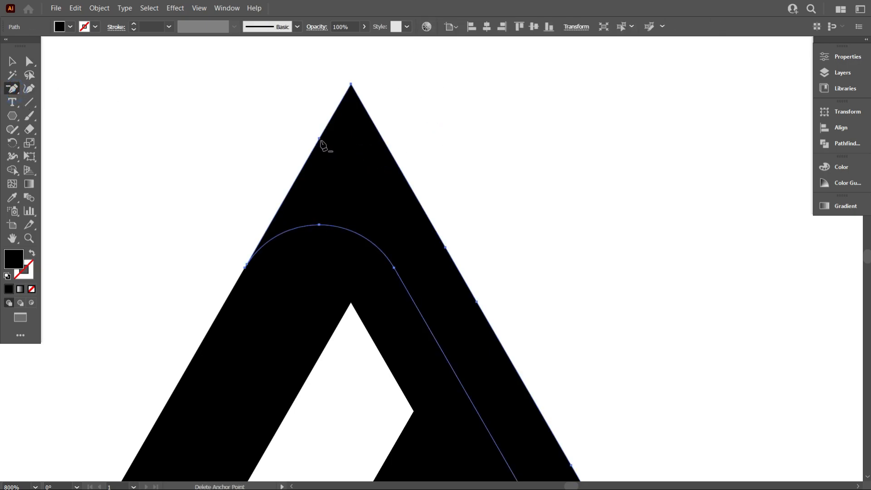
{"action": "left_click", "coordinate": [319, 139]}
Round the outer strip's peak as far as its live corner allows
{"action": "left_click", "coordinate": [15, 63]}
{"action": "left_click", "coordinate": [30, 61]}
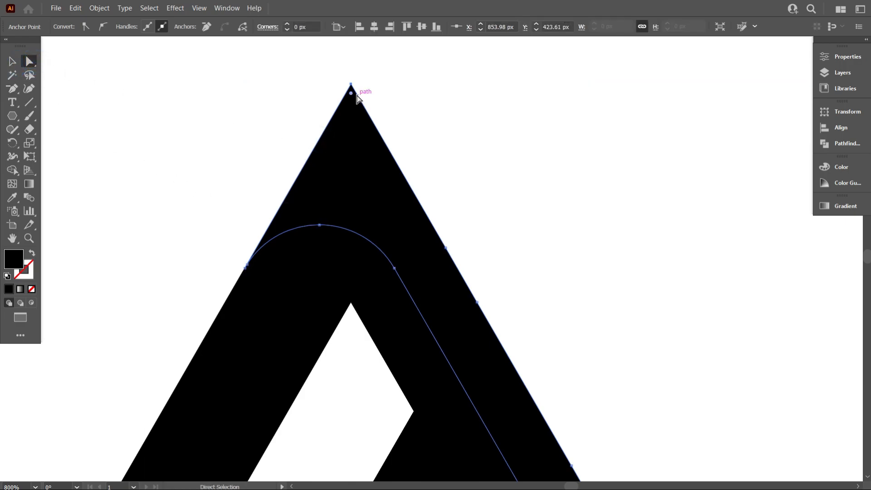
{"action": "left_click_drag", "start_coordinate": [352, 97], "coordinate": [346, 274]}
{"action": "scroll", "coordinate": [293, 234], "scroll_direction": "down", "scroll_amount": 5}
Examine how the shapes around the rounded peak stack by selecting them
{"action": "left_click", "coordinate": [12, 64]}
{"action": "left_click_drag", "start_coordinate": [255, 132], "coordinate": [313, 324]}
{"action": "scroll", "coordinate": [312, 322], "scroll_direction": "up", "scroll_amount": 2}
{"action": "scroll", "coordinate": [474, 216], "scroll_direction": "up", "scroll_amount": 1}
{"action": "left_click_drag", "start_coordinate": [249, 163], "coordinate": [448, 254]}
{"action": "left_click", "coordinate": [449, 253]}
{"action": "left_click", "coordinate": [342, 252]}
{"action": "left_click", "coordinate": [30, 62]}
{"action": "left_click", "coordinate": [13, 63]}
{"action": "left_click", "coordinate": [236, 154]}
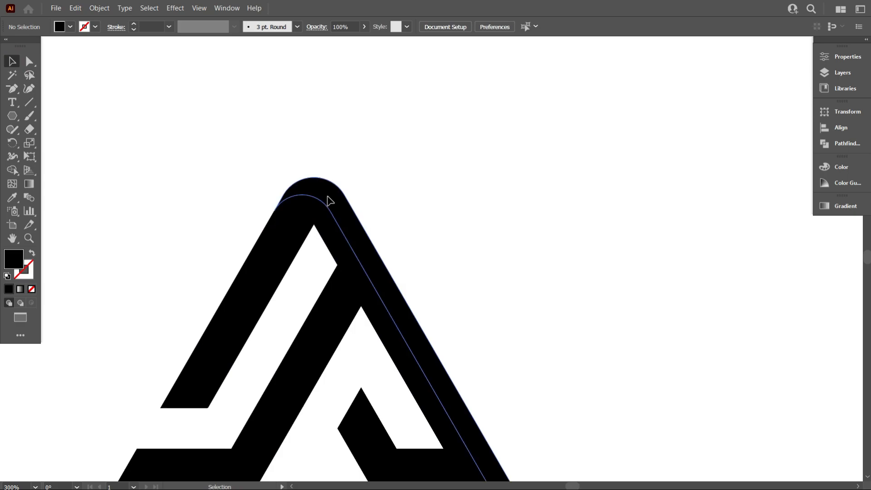
Review the whole mark at reduced size and show the artwork in Outline view
{"action": "scroll", "coordinate": [314, 227], "scroll_direction": "down", "scroll_amount": 3}
{"action": "scroll", "coordinate": [308, 258], "scroll_direction": "up", "scroll_amount": 2}
{"action": "scroll", "coordinate": [334, 251], "scroll_direction": "down", "scroll_amount": 1}
{"action": "left_click_drag", "start_coordinate": [286, 127], "coordinate": [464, 260]}
{"action": "scroll", "coordinate": [402, 363], "scroll_direction": "down", "scroll_amount": 1}
{"action": "left_click", "coordinate": [400, 365]}
{"action": "scroll", "coordinate": [393, 272], "scroll_direction": "down", "scroll_amount": 2}
{"action": "scroll", "coordinate": [406, 300], "scroll_direction": "up", "scroll_amount": 1}
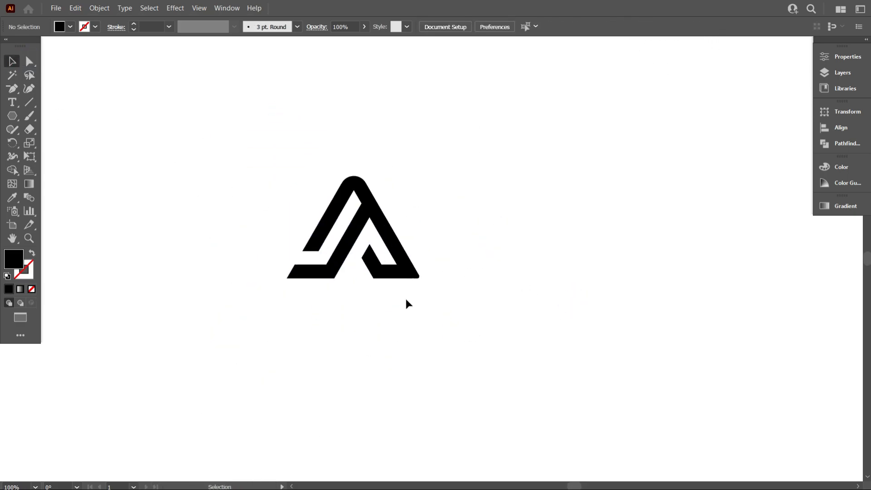
{"action": "key", "text": "ctrl+y"}
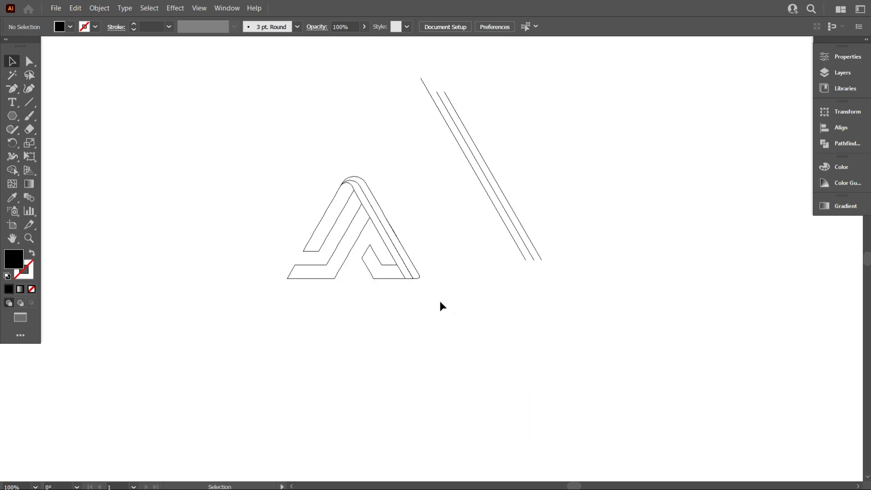
Return to the filled preview and set the outer strip's bottom corner radius to 0 px so its base is sharp
{"action": "key", "text": "ctrl+y"}
{"action": "scroll", "coordinate": [419, 284], "scroll_direction": "up", "scroll_amount": 4}
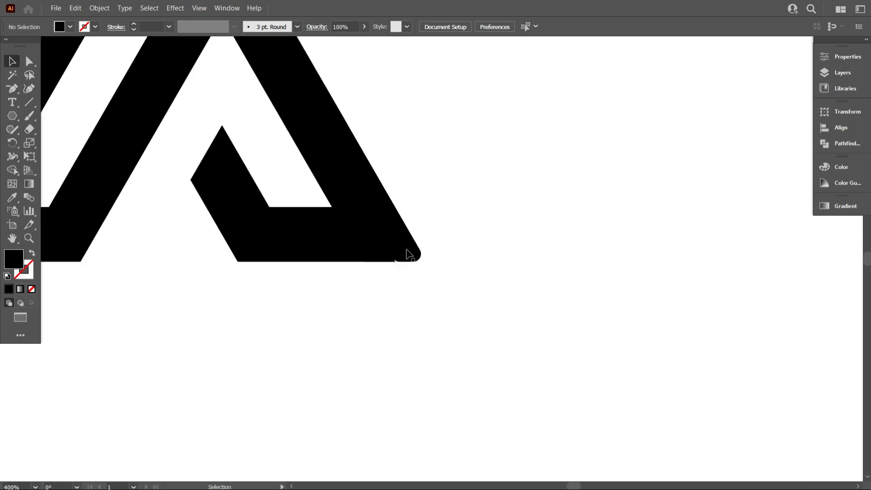
{"action": "left_click", "coordinate": [399, 241]}
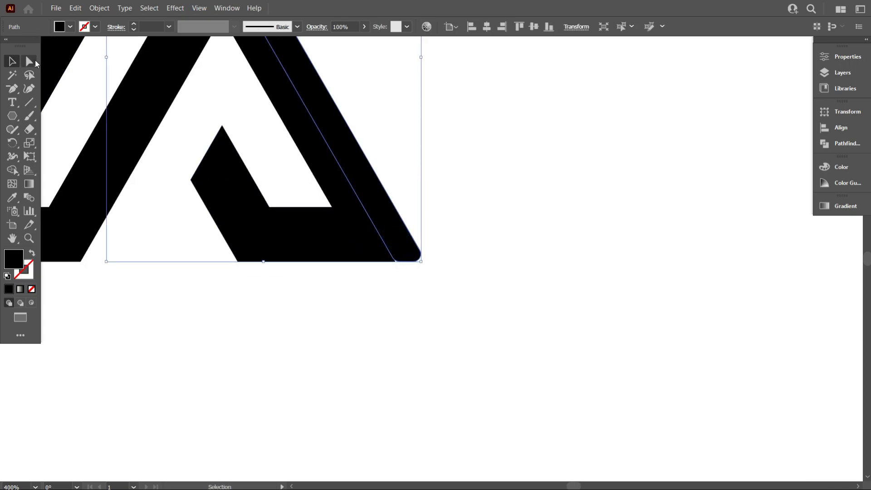
{"action": "left_click", "coordinate": [36, 62]}
{"action": "scroll", "coordinate": [411, 257], "scroll_direction": "up", "scroll_amount": 3}
{"action": "left_click", "coordinate": [434, 262]}
{"action": "left_click_drag", "start_coordinate": [394, 259], "coordinate": [418, 327]}
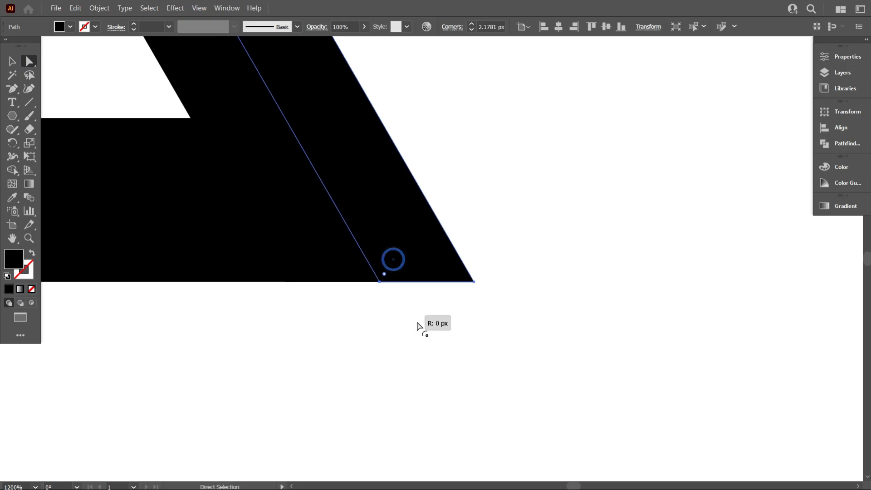
{"action": "left_click", "coordinate": [538, 352]}
{"action": "scroll", "coordinate": [474, 334], "scroll_direction": "down", "scroll_amount": 3}
{"action": "scroll", "coordinate": [490, 329], "scroll_direction": "down", "scroll_amount": 2}
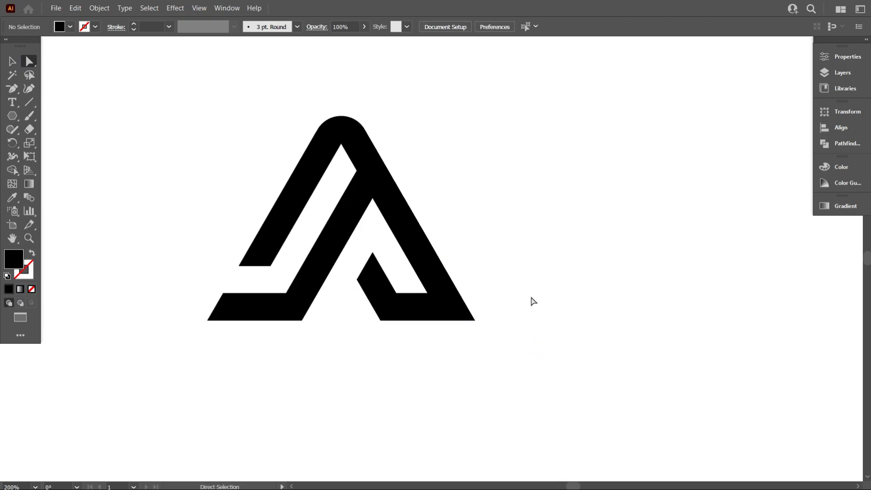
In Outline view, move the group of three parallel lines closer to the mark and reflect it about the vertical axis
{"action": "key", "text": "ctrl+y"}
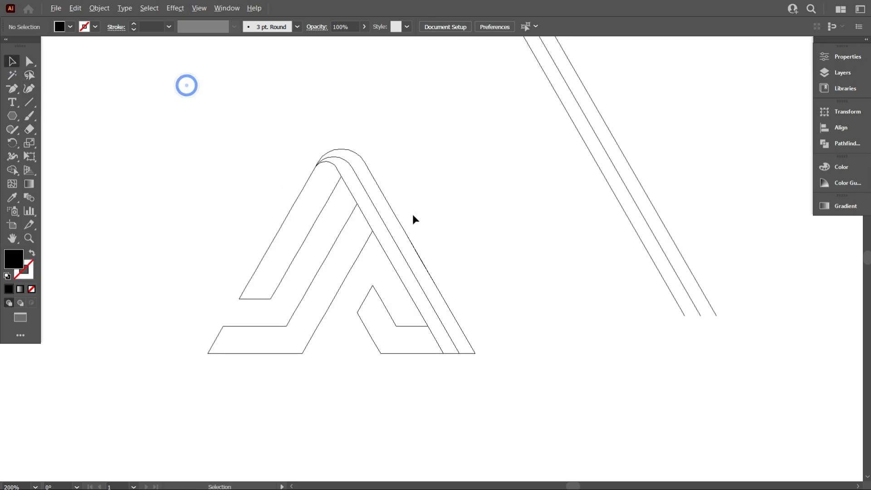
{"action": "scroll", "coordinate": [412, 215], "scroll_direction": "down", "scroll_amount": 1}
{"action": "left_click_drag", "start_coordinate": [597, 261], "coordinate": [520, 270]}
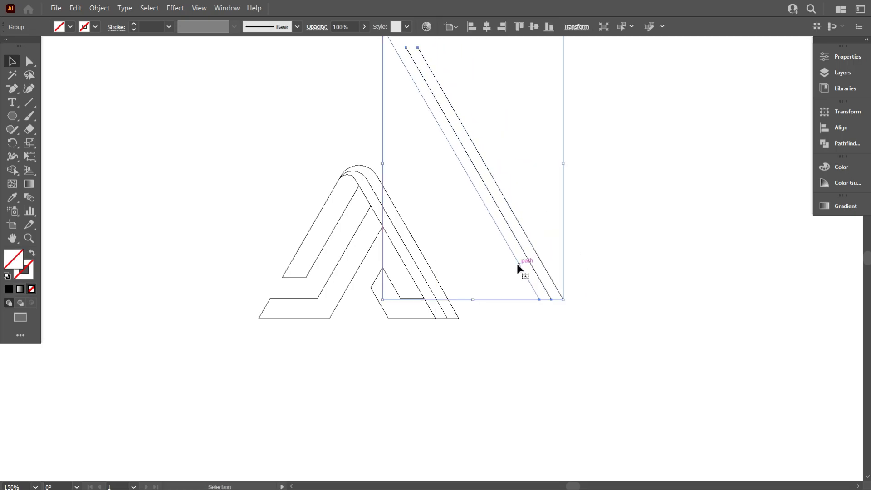
{"action": "right_click", "coordinate": [522, 101]}
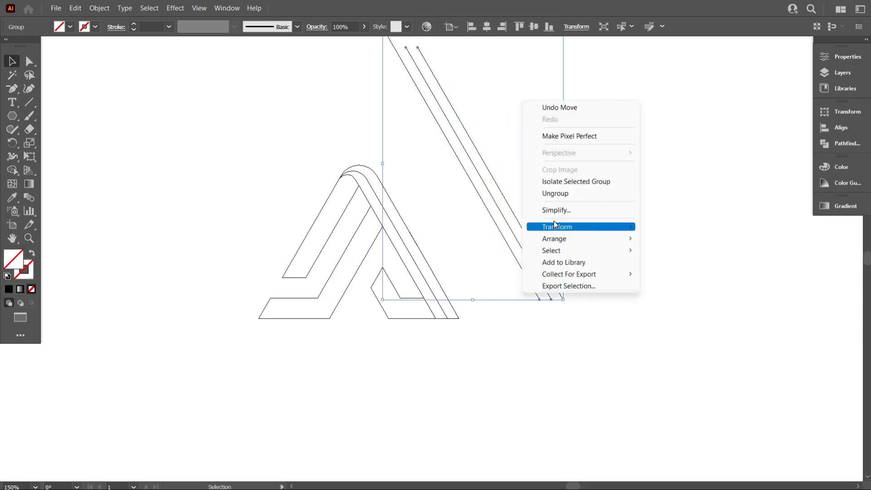
{"action": "mouse_move", "coordinate": [593, 227]}
{"action": "left_click", "coordinate": [707, 269]}
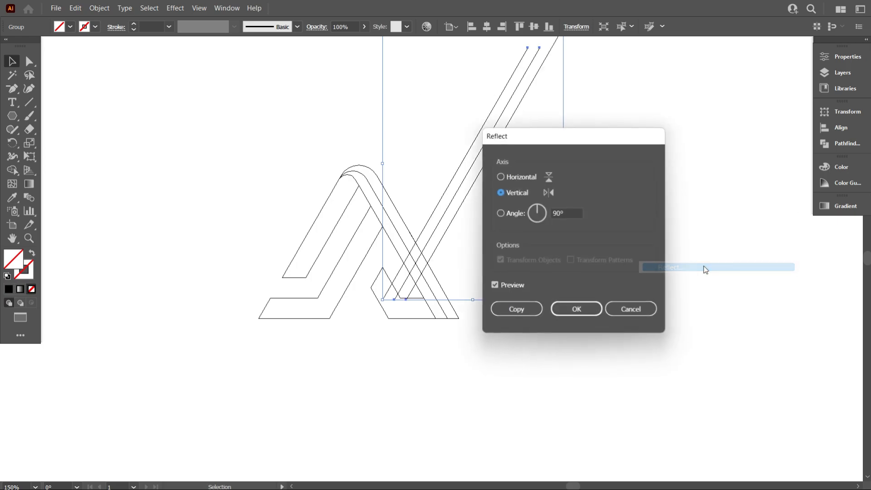
{"action": "left_click_drag", "start_coordinate": [591, 136], "coordinate": [779, 151]}
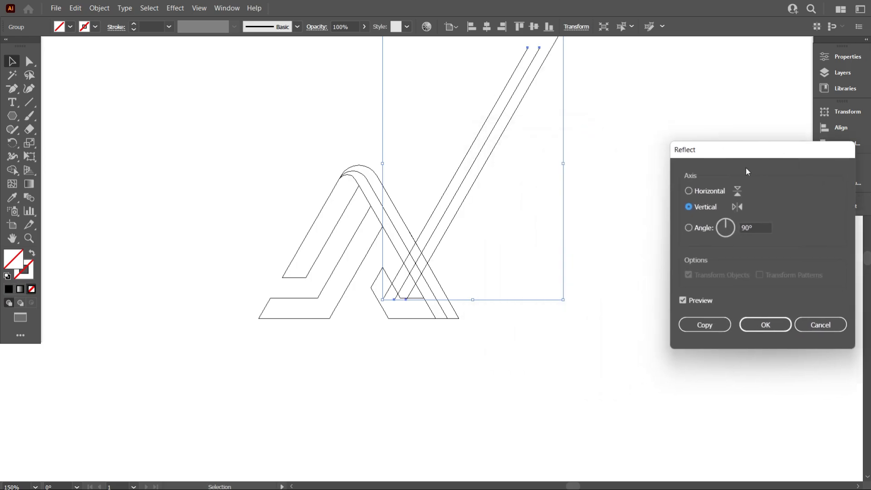
{"action": "left_click", "coordinate": [762, 326]}
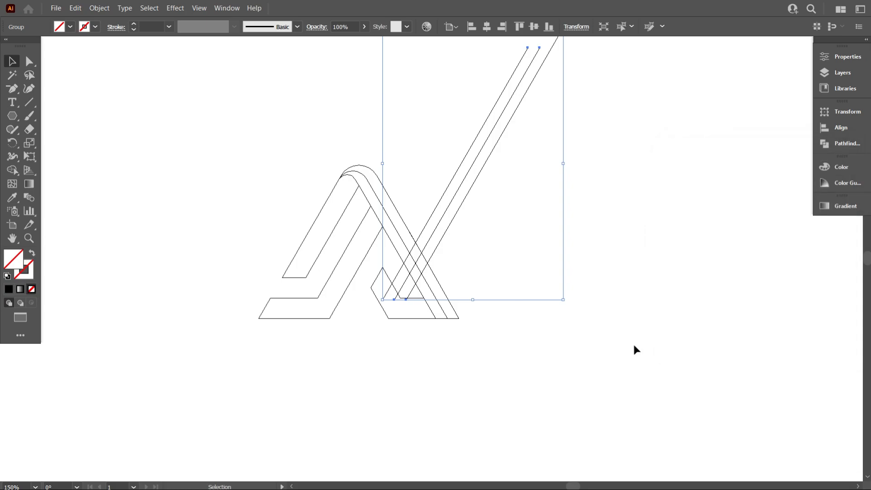
{"action": "left_click", "coordinate": [633, 344]}
Move the reflected line group onto the left bar, snapping its lower end to the bar's bottom corner
{"action": "scroll", "coordinate": [304, 308], "scroll_direction": "up", "scroll_amount": 2}
{"action": "left_click_drag", "start_coordinate": [469, 290], "coordinate": [269, 245]}
{"action": "left_click", "coordinate": [334, 257]}
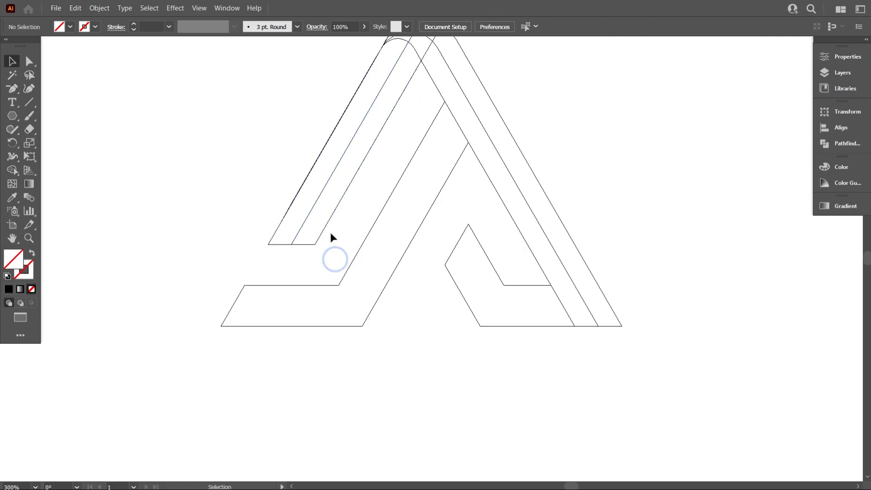
Duplicate the line group onto the middle bar and snap its end to the bar's bottom corner
{"action": "left_click_drag", "start_coordinate": [311, 213], "coordinate": [351, 366]}
{"action": "left_click", "coordinate": [353, 362]}
{"action": "scroll", "coordinate": [358, 342], "scroll_direction": "up", "scroll_amount": 2}
{"action": "scroll", "coordinate": [358, 340], "scroll_direction": "up", "scroll_amount": 1}
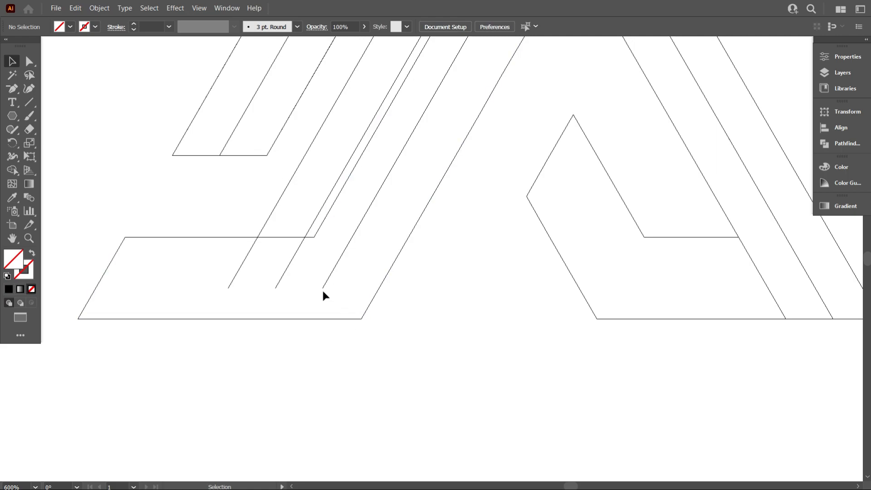
{"action": "left_click_drag", "start_coordinate": [326, 287], "coordinate": [364, 357]}
{"action": "left_click", "coordinate": [364, 357]}
{"action": "scroll", "coordinate": [342, 356], "scroll_direction": "down", "scroll_amount": 4}
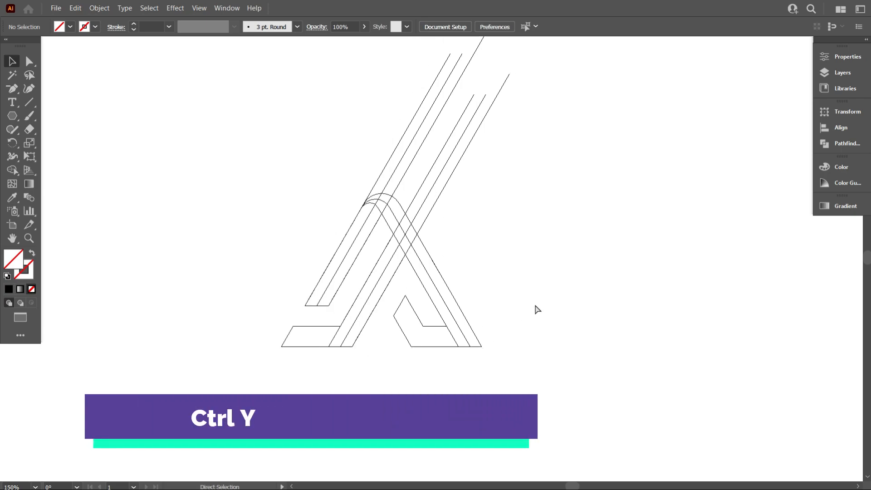
Back in the filled preview, divide the middle and left bars along the lines with Shape Builder, using a black fill
{"action": "key", "text": "ctrl+y"}
{"action": "left_click_drag", "start_coordinate": [203, 247], "coordinate": [545, 372]}
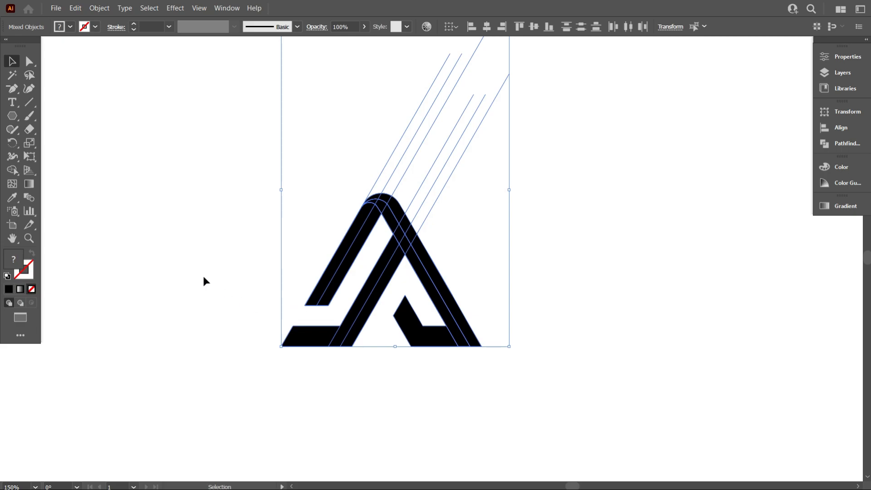
{"action": "left_click", "coordinate": [15, 169]}
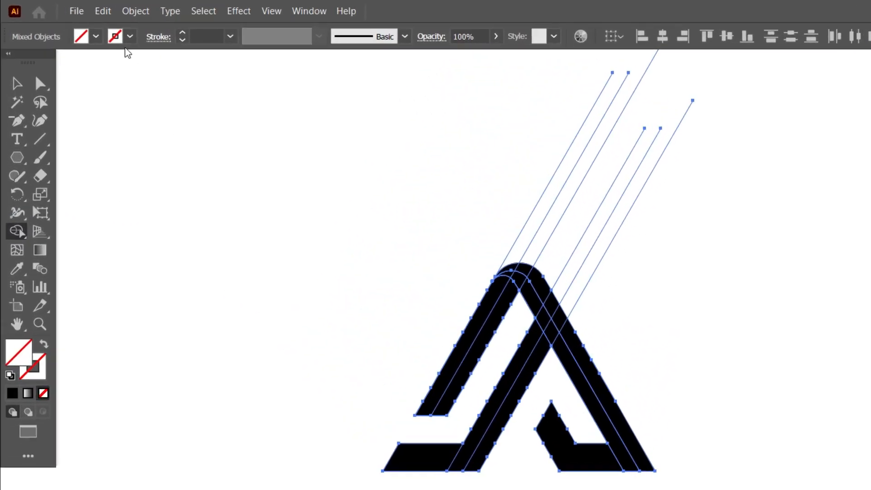
{"action": "left_click", "coordinate": [96, 36]}
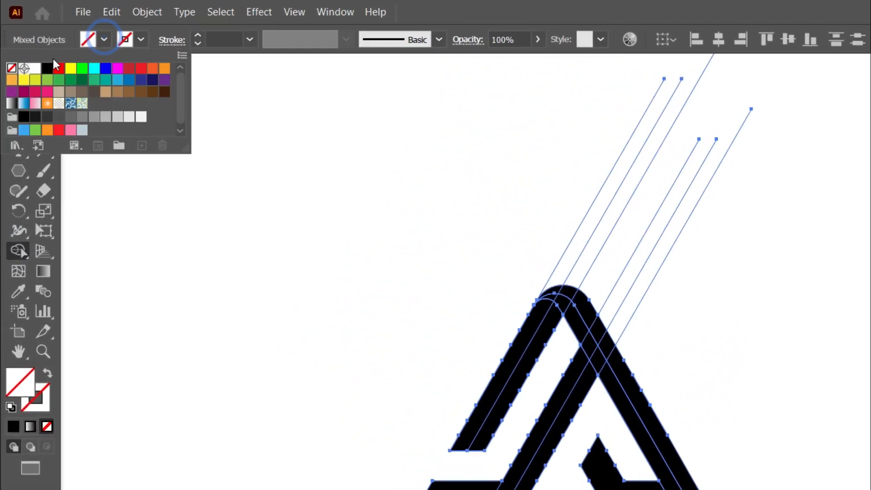
{"action": "left_click", "coordinate": [43, 64]}
{"action": "left_click", "coordinate": [301, 226]}
{"action": "scroll", "coordinate": [517, 464], "scroll_direction": "up", "scroll_amount": 3}
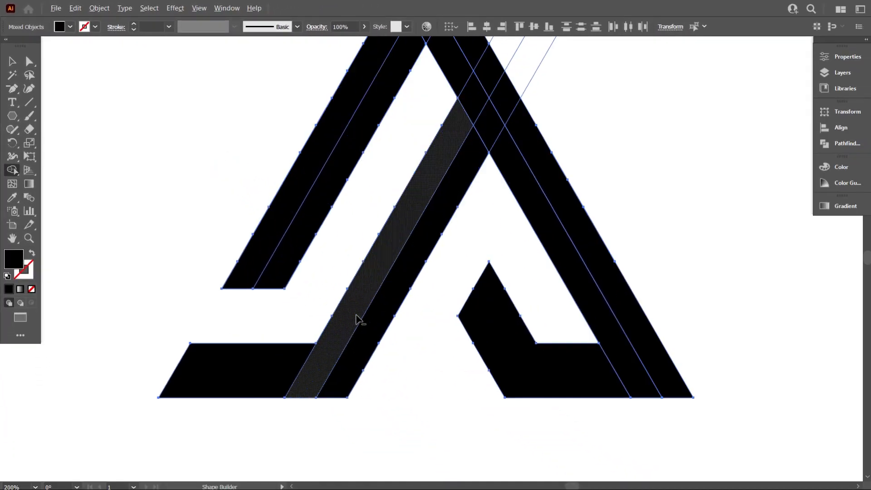
{"action": "left_click", "coordinate": [401, 294]}
{"action": "scroll", "coordinate": [389, 311], "scroll_direction": "up", "scroll_amount": 2}
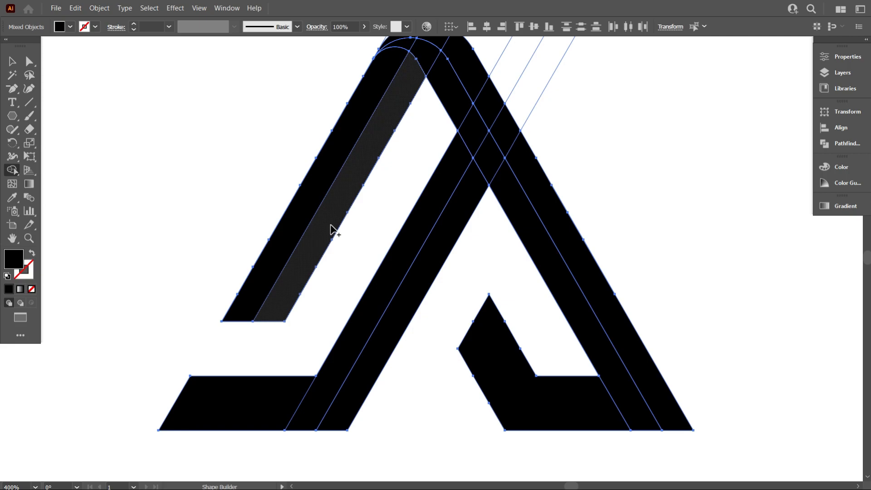
{"action": "left_click", "coordinate": [331, 225]}
{"action": "scroll", "coordinate": [317, 283], "scroll_direction": "down", "scroll_amount": 3}
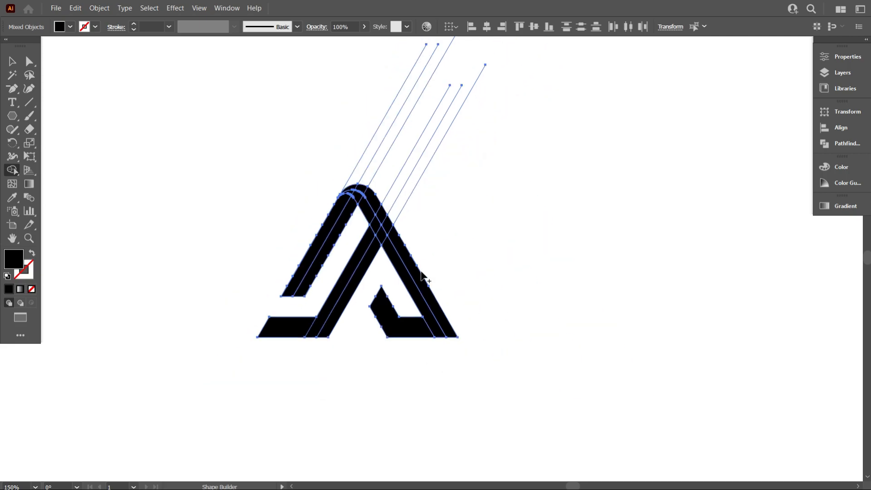
Delete the leftover line ends extending above the mark
{"action": "left_click", "coordinate": [12, 61]}
{"action": "left_click", "coordinate": [131, 97]}
{"action": "scroll", "coordinate": [253, 155], "scroll_direction": "up", "scroll_amount": 2}
{"action": "left_click_drag", "start_coordinate": [343, 127], "coordinate": [476, 163]}
{"action": "key", "text": "Delete"}
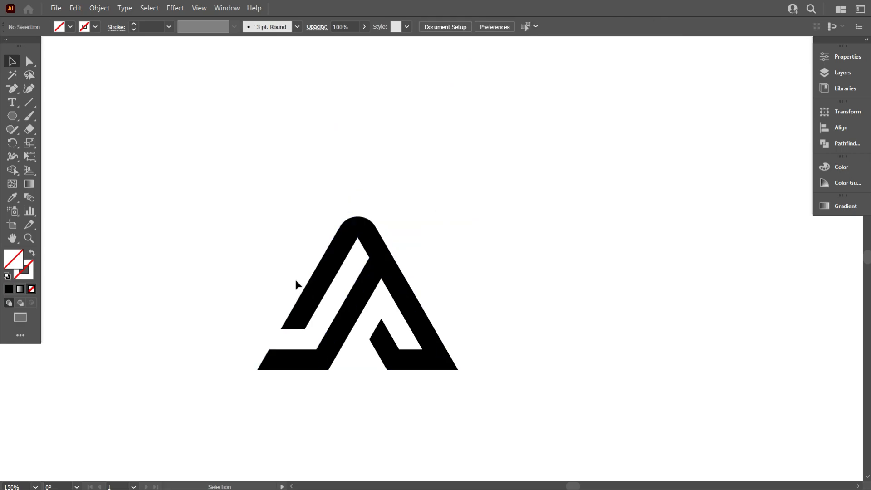
{"action": "scroll", "coordinate": [318, 273], "scroll_direction": "down", "scroll_amount": 2}
{"action": "left_click_drag", "start_coordinate": [260, 183], "coordinate": [526, 367]}
{"action": "left_click", "coordinate": [526, 367]}
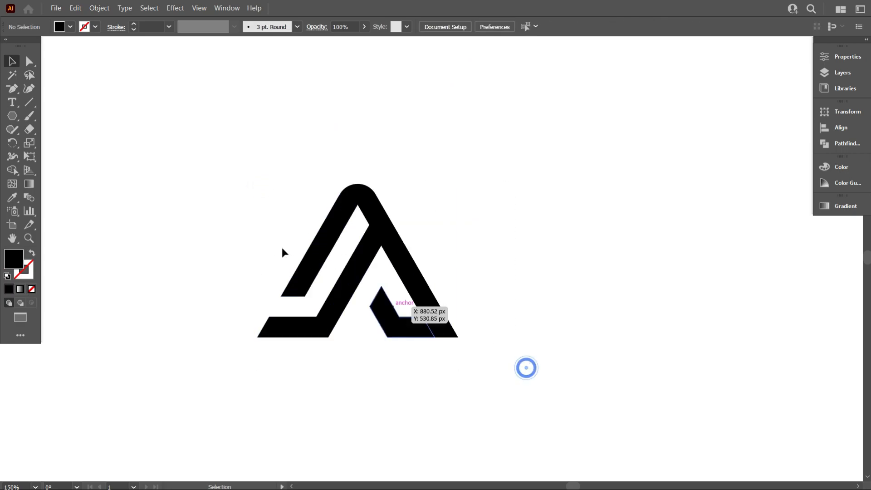
Scale up the mark and move the navy and gradient colour swatches beside it
{"action": "scroll", "coordinate": [290, 291], "scroll_direction": "down", "scroll_amount": 4}
{"action": "left_click_drag", "start_coordinate": [268, 217], "coordinate": [349, 277]}
{"action": "left_click_drag", "start_coordinate": [362, 284], "coordinate": [392, 306]}
{"action": "left_click", "coordinate": [376, 362]}
{"action": "scroll", "coordinate": [323, 269], "scroll_direction": "up", "scroll_amount": 1}
{"action": "left_click_drag", "start_coordinate": [767, 117], "coordinate": [732, 49]}
{"action": "mouse_move", "coordinate": [756, 80]}
{"action": "left_mouse_down"}
{"action": "mouse_move", "coordinate": [399, 148]}
{"action": "mouse_move", "coordinate": [183, 136]}
{"action": "left_mouse_up"}
{"action": "left_click", "coordinate": [194, 217]}
Apply the red-orange gradient swatch to all shapes of the mark with the Eyedropper
{"action": "left_click_drag", "start_coordinate": [195, 200], "coordinate": [486, 390]}
{"action": "scroll", "coordinate": [331, 318], "scroll_direction": "up", "scroll_amount": 1}
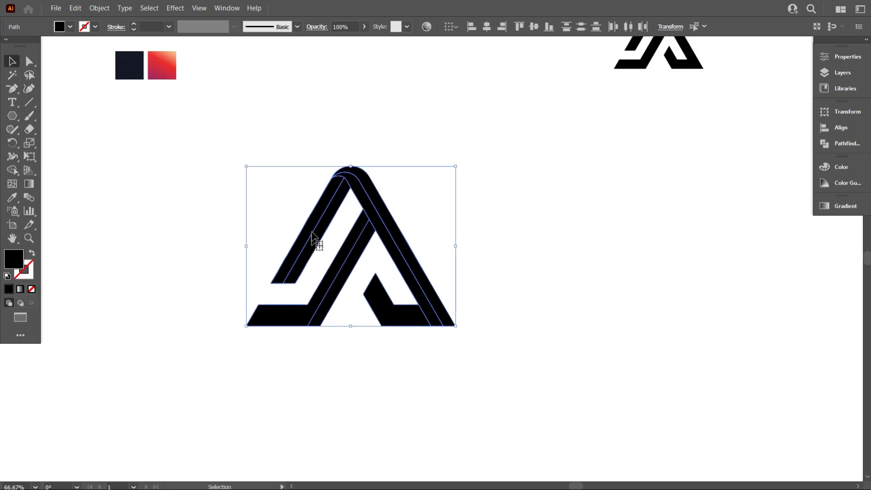
{"action": "left_click", "coordinate": [13, 199]}
{"action": "scroll", "coordinate": [286, 251], "scroll_direction": "up", "scroll_amount": 2}
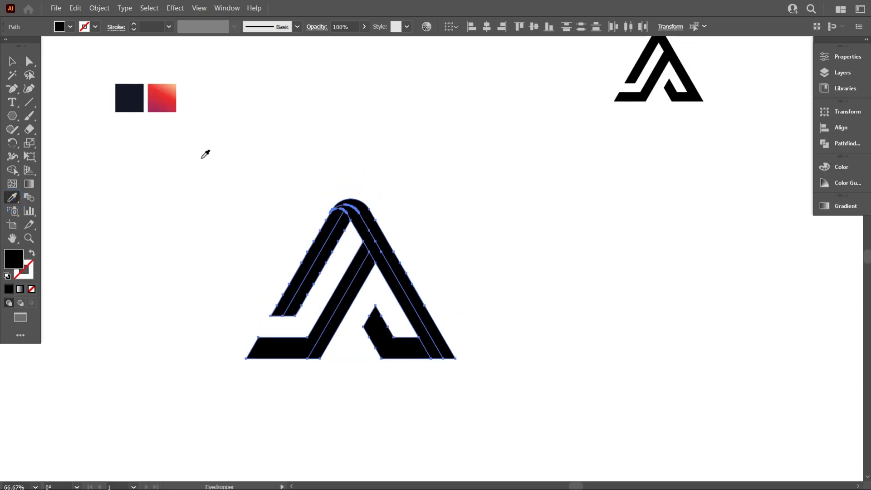
{"action": "left_click", "coordinate": [164, 87]}
{"action": "left_click", "coordinate": [13, 61]}
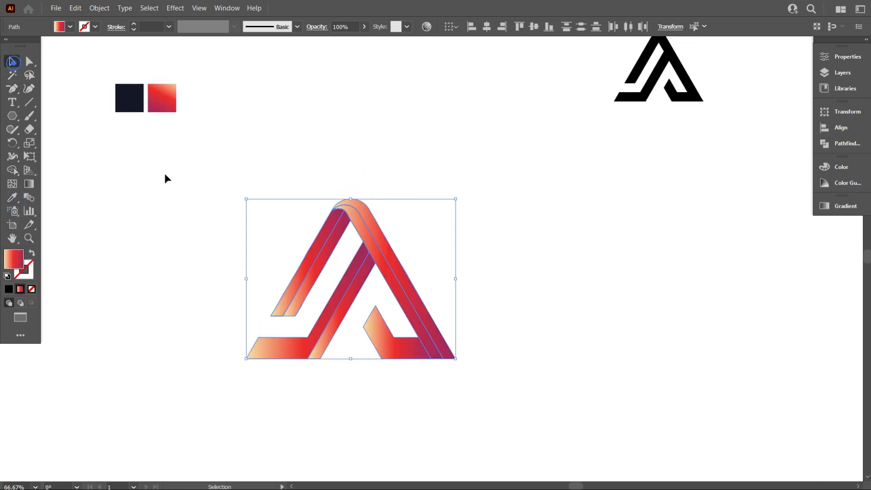
{"action": "left_click", "coordinate": [174, 184]}
{"action": "scroll", "coordinate": [536, 302], "scroll_direction": "down", "scroll_amount": 1}
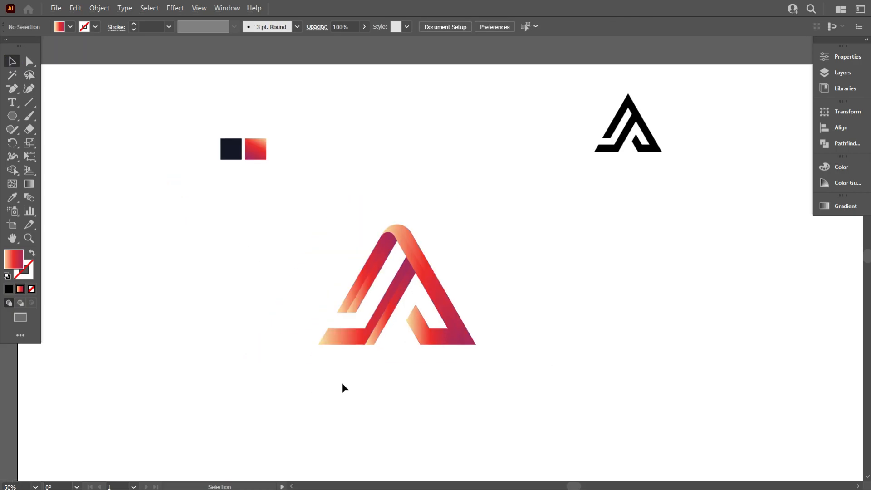
{"action": "scroll", "coordinate": [344, 389], "scroll_direction": "up", "scroll_amount": 1}
{"action": "scroll", "coordinate": [489, 401], "scroll_direction": "up", "scroll_amount": 1}
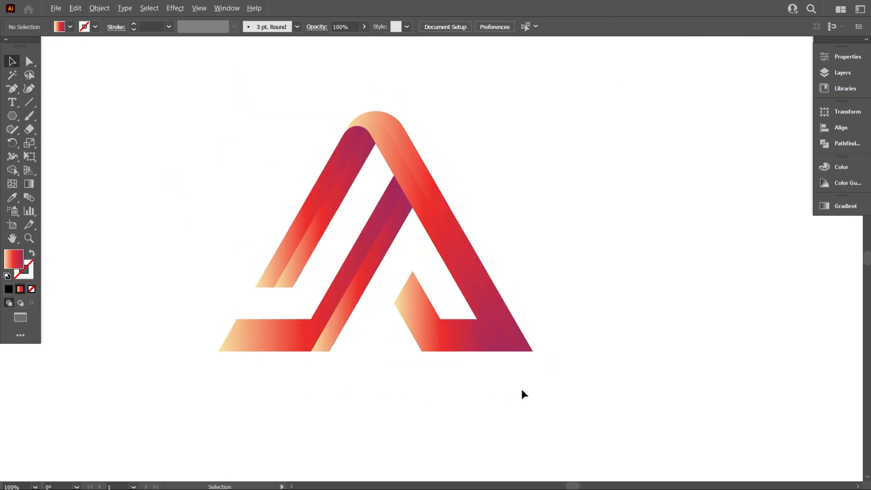
Redraw the left bar's gradient along its length, from light orange at the foot to purple near the peak
{"action": "scroll", "coordinate": [522, 391], "scroll_direction": "down", "scroll_amount": 1}
{"action": "left_click_drag", "start_coordinate": [320, 268], "coordinate": [383, 282]}
{"action": "left_click", "coordinate": [27, 182]}
{"action": "left_click_drag", "start_coordinate": [398, 197], "coordinate": [348, 271]}
{"action": "left_click_drag", "start_coordinate": [303, 318], "coordinate": [401, 172]}
{"action": "left_click", "coordinate": [9, 58]}
{"action": "left_click", "coordinate": [95, 112]}
Adjust the gradient on the left bar's inner strip so its foot is red instead of light orange
{"action": "left_click", "coordinate": [376, 308]}
{"action": "left_click", "coordinate": [31, 183]}
{"action": "left_click_drag", "start_coordinate": [388, 275], "coordinate": [363, 311]}
{"action": "left_click", "coordinate": [12, 62]}
{"action": "left_click", "coordinate": [97, 132]}
{"action": "scroll", "coordinate": [301, 379], "scroll_direction": "down", "scroll_amount": 2}
{"action": "scroll", "coordinate": [338, 380], "scroll_direction": "up", "scroll_amount": 2}
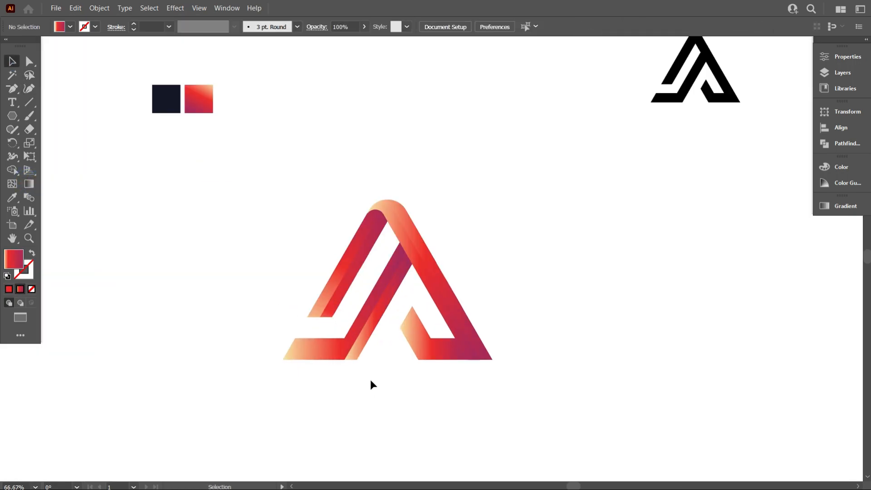
Redraw the gradients of the middle bar's two strips so they run from light orange at the upper end to purple at the base
{"action": "scroll", "coordinate": [371, 379], "scroll_direction": "up", "scroll_amount": 2}
{"action": "left_click_drag", "start_coordinate": [398, 350], "coordinate": [339, 295]}
{"action": "left_click", "coordinate": [30, 184]}
{"action": "left_click_drag", "start_coordinate": [402, 170], "coordinate": [426, 152]}
{"action": "left_click_drag", "start_coordinate": [474, 108], "coordinate": [323, 391]}
{"action": "left_click", "coordinate": [12, 61]}
{"action": "left_click", "coordinate": [137, 121]}
{"action": "left_click", "coordinate": [371, 307]}
{"action": "left_click", "coordinate": [29, 184]}
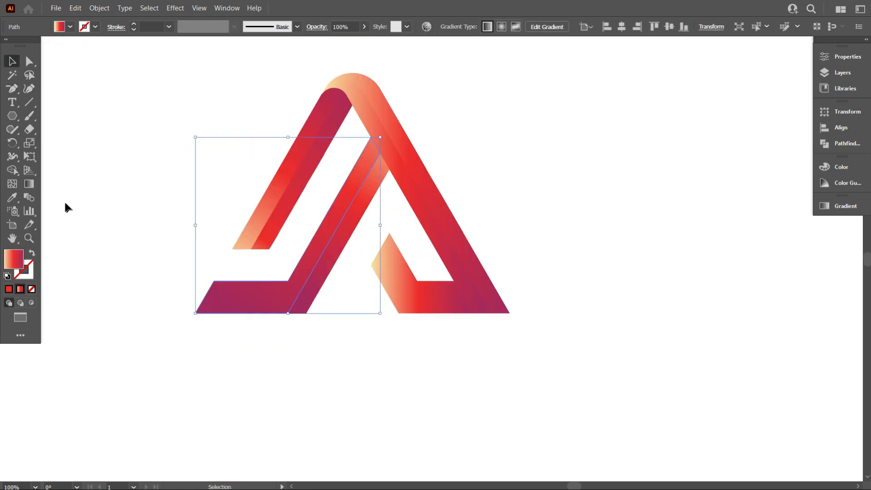
{"action": "left_click_drag", "start_coordinate": [224, 209], "coordinate": [461, 339]}
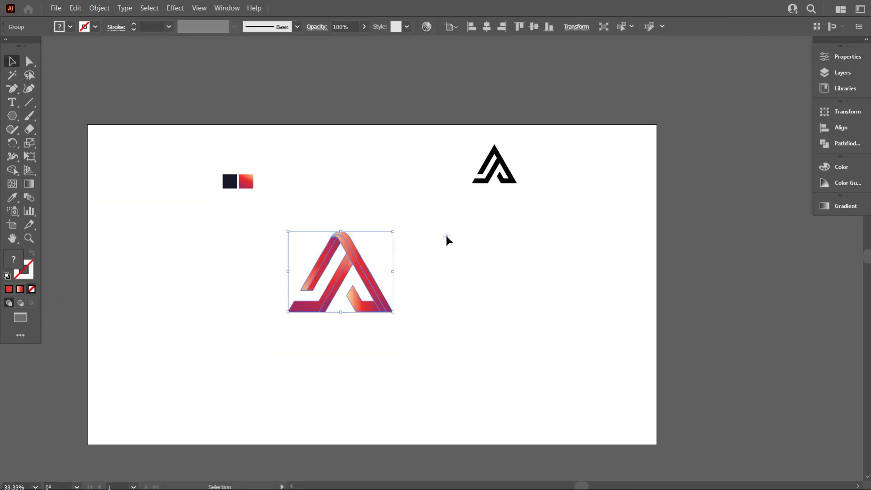
{"action": "left_click", "coordinate": [447, 237]}
Draw a rectangle covering the artboard, fill it with the dark navy, and place it behind the artwork
{"action": "scroll", "coordinate": [384, 249], "scroll_direction": "down", "scroll_amount": 2}
{"action": "key", "text": "m"}
{"action": "mouse_move", "coordinate": [236, 184]}
{"action": "left_mouse_down"}
{"action": "mouse_move", "coordinate": [522, 339]}
{"action": "mouse_move", "coordinate": [519, 346]}
{"action": "left_mouse_up"}
{"action": "scroll", "coordinate": [226, 194], "scroll_direction": "up", "scroll_amount": 3}
{"action": "left_click_drag", "start_coordinate": [255, 162], "coordinate": [258, 171]}
{"action": "left_click_drag", "start_coordinate": [257, 171], "coordinate": [256, 169]}
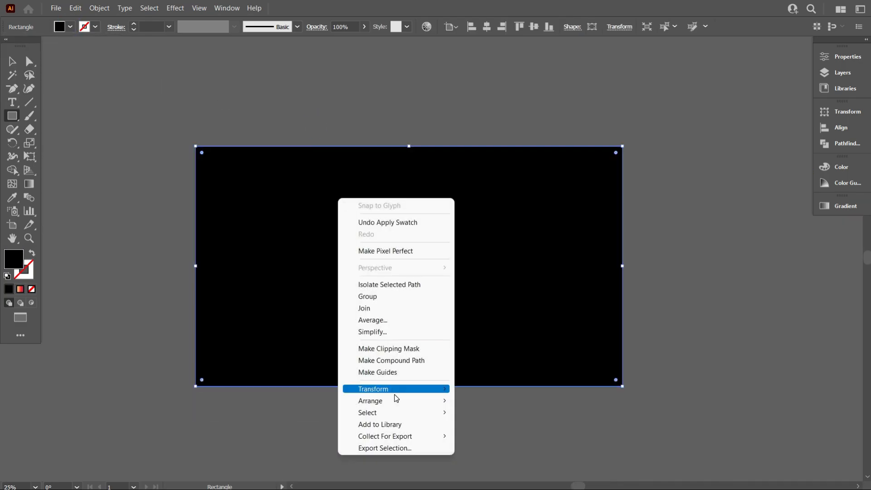
{"action": "left_click", "coordinate": [490, 430]}
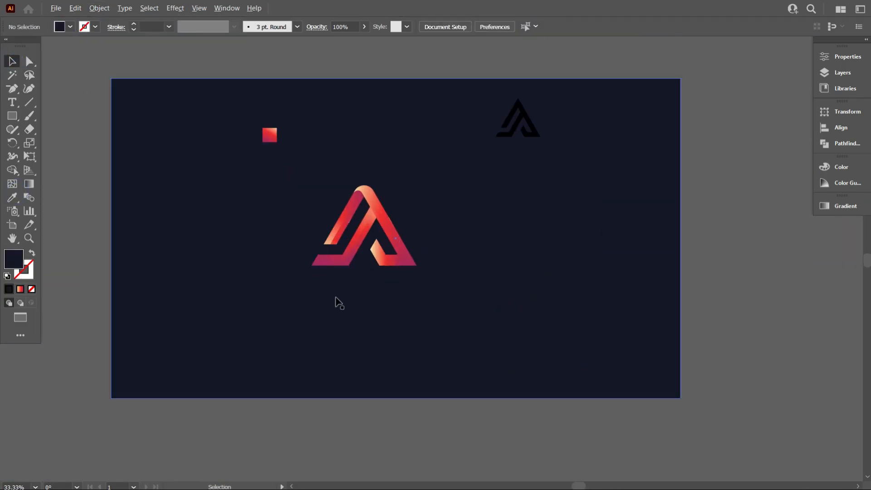
Add the text AVARTECH below the gradient mark
{"action": "scroll", "coordinate": [363, 295], "scroll_direction": "down", "scroll_amount": 1}
{"action": "left_click", "coordinate": [362, 297]}
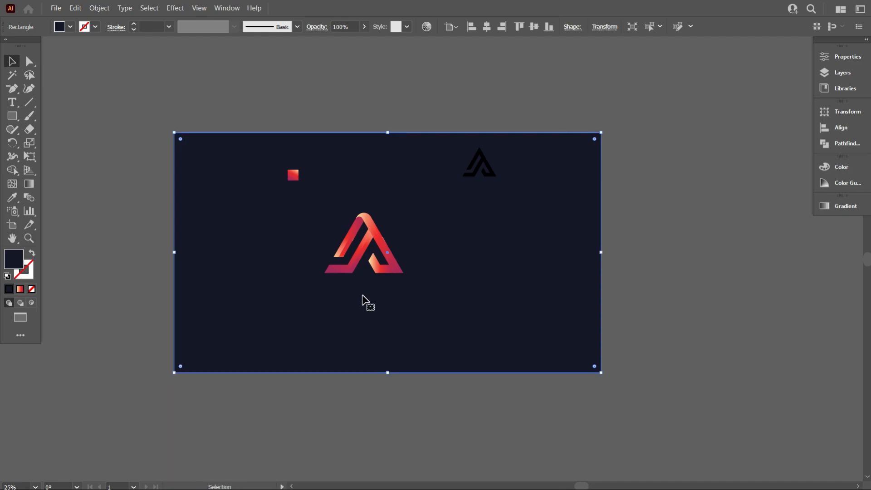
{"action": "key", "text": "t"}
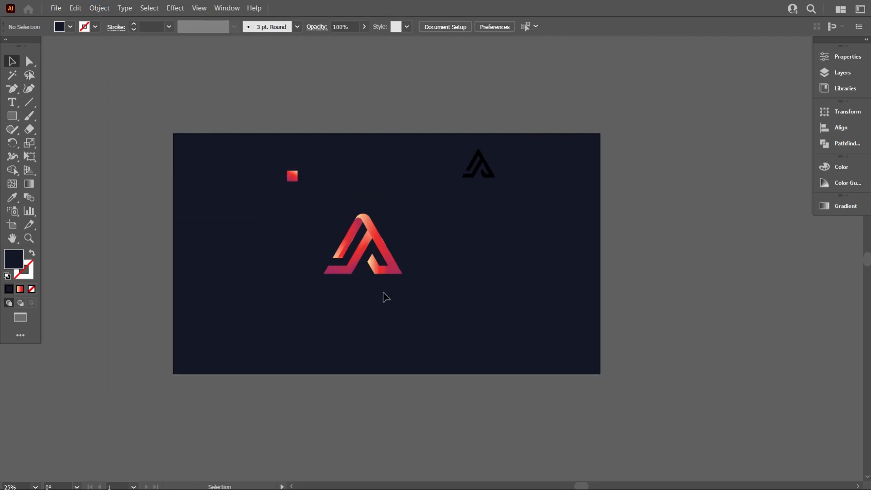
{"action": "left_click", "coordinate": [279, 292]}
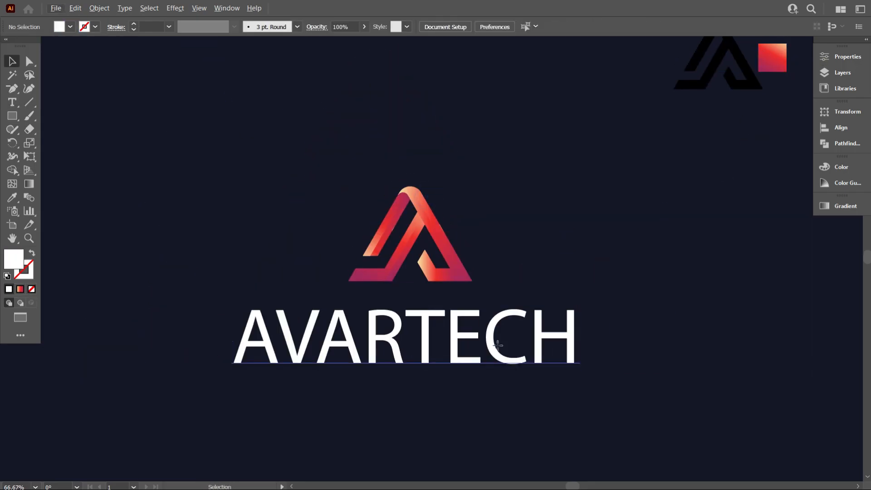
Set the AVARTECH text to the Acumin Variable Concept font with a white fill
{"action": "left_click", "coordinate": [436, 26]}
{"action": "type", "text": "Rea"}
{"action": "left_click", "coordinate": [444, 26]}
{"action": "left_click", "coordinate": [420, 102]}
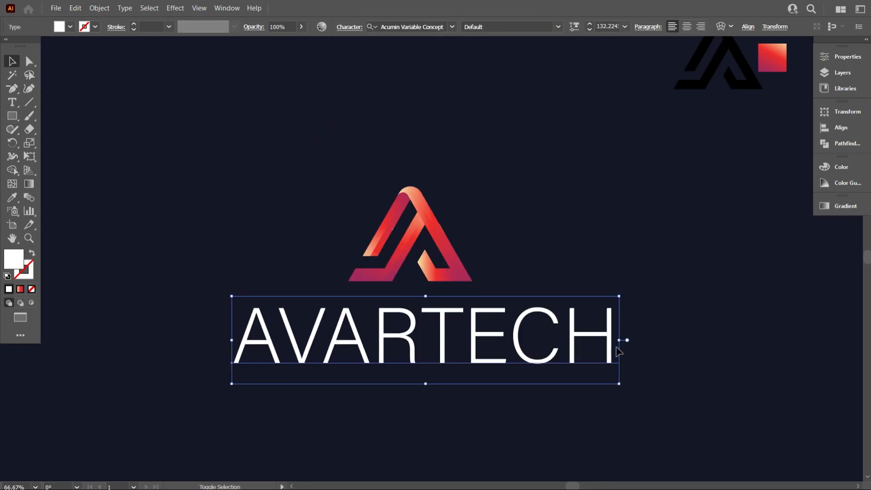
Set the AVARTECH text to the Medium style and widen its letter spacing
{"action": "key", "text": "ctrl+1"}
{"action": "left_click", "coordinate": [558, 26]}
{"action": "scroll", "coordinate": [523, 409], "scroll_direction": "down", "scroll_amount": 8}
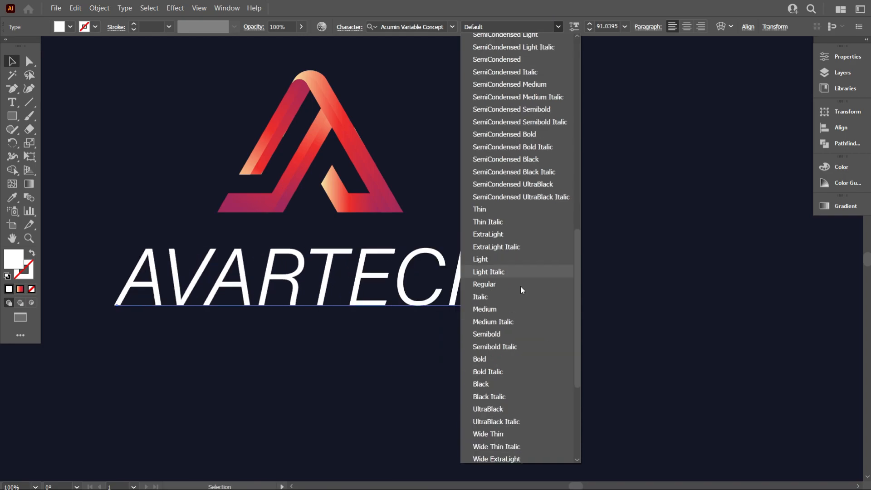
{"action": "left_click", "coordinate": [500, 310]}
{"action": "key", "text": "ctrl+minus"}
{"action": "key", "text": "ctrl+minus"}
{"action": "left_click", "coordinate": [353, 26]}
{"action": "left_click", "coordinate": [263, 170]}
{"action": "left_click", "coordinate": [381, 27]}
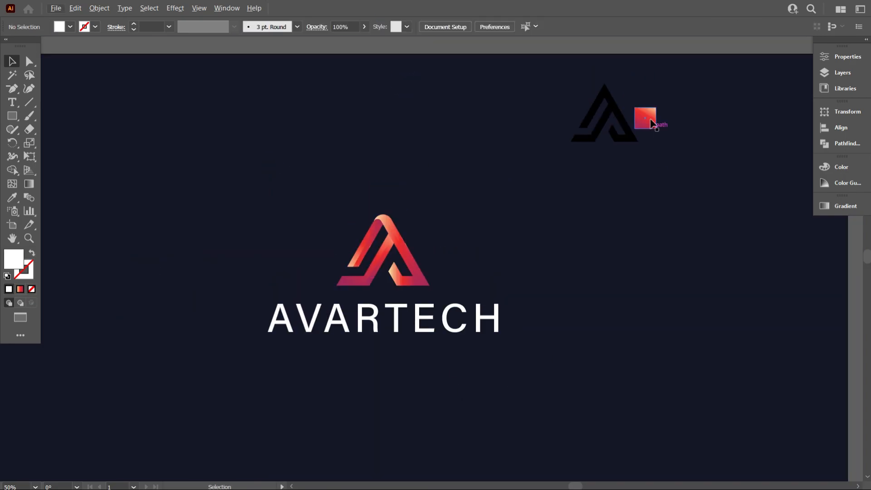
Remove the leftover gradient swatch and small black mark, and place an all-white copy beside the colour logo
{"action": "left_click", "coordinate": [646, 118]}
{"action": "key", "text": "Delete"}
{"action": "left_click_drag", "start_coordinate": [378, 289], "coordinate": [321, 286]}
{"action": "left_click_drag", "start_coordinate": [580, 292], "coordinate": [581, 293]}
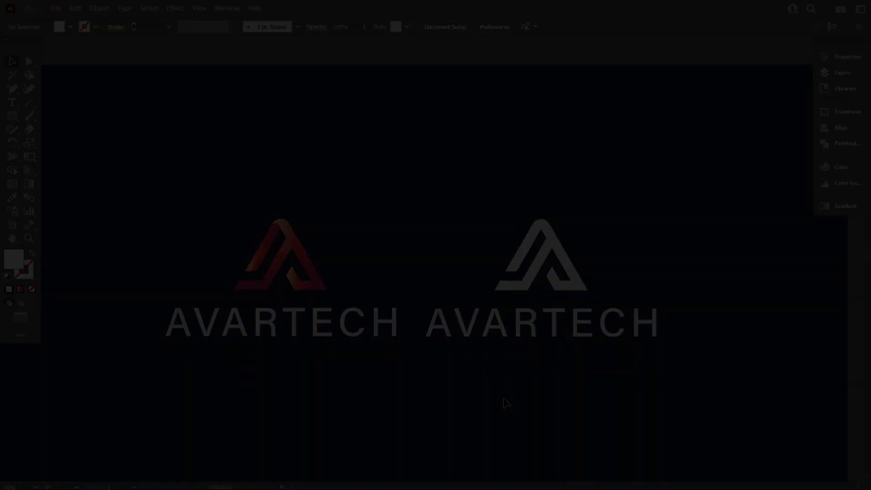